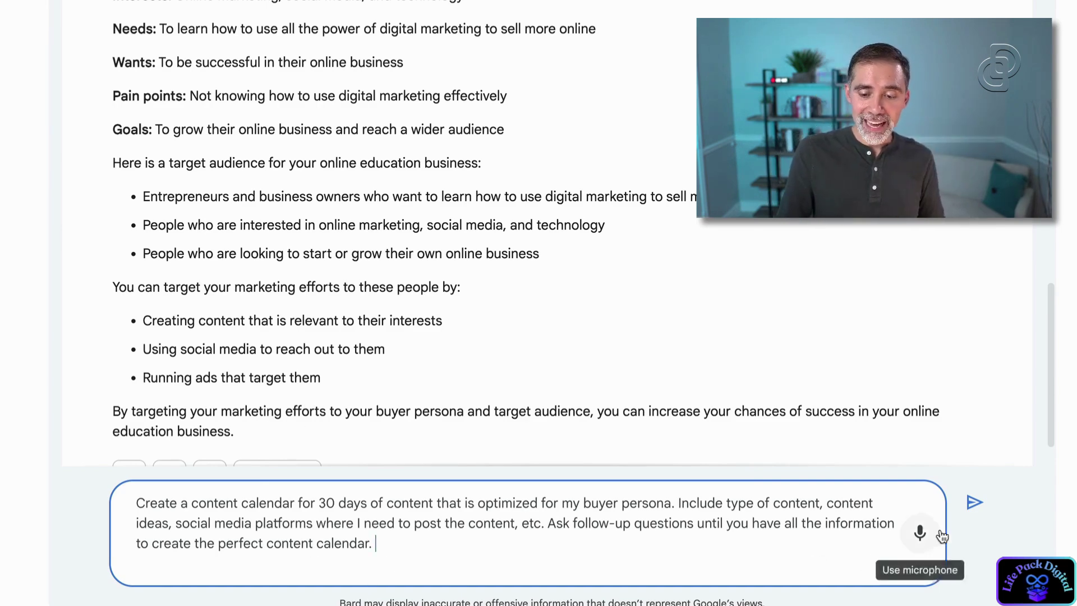
Submit the drafted 30-day content calendar prompt and review the daily content ideas and social media platforms in the response.
left_click(970, 505)
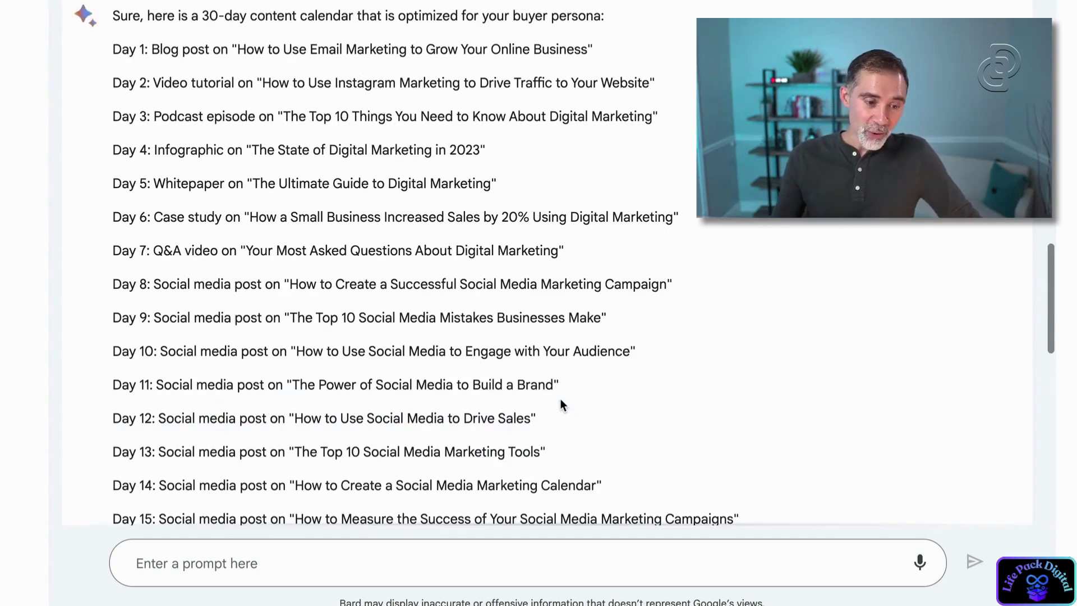
scroll(591, 308, "down", 15)
scroll(591, 313, "up", 8)
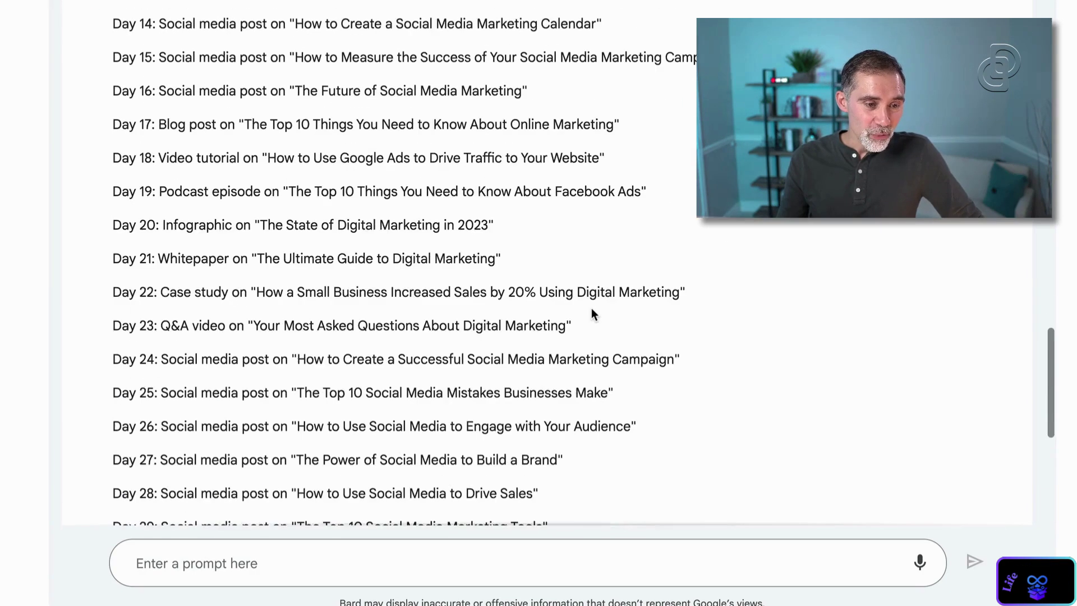
scroll(440, 409, "down", 3)
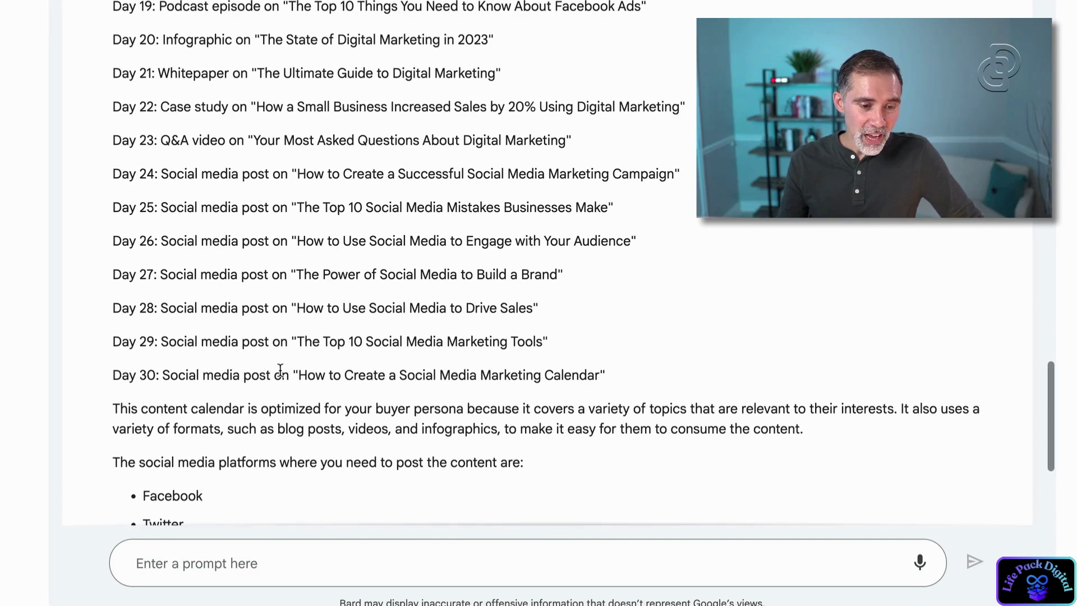
scroll(281, 370, "up", 9)
scroll(292, 371, "down", 14)
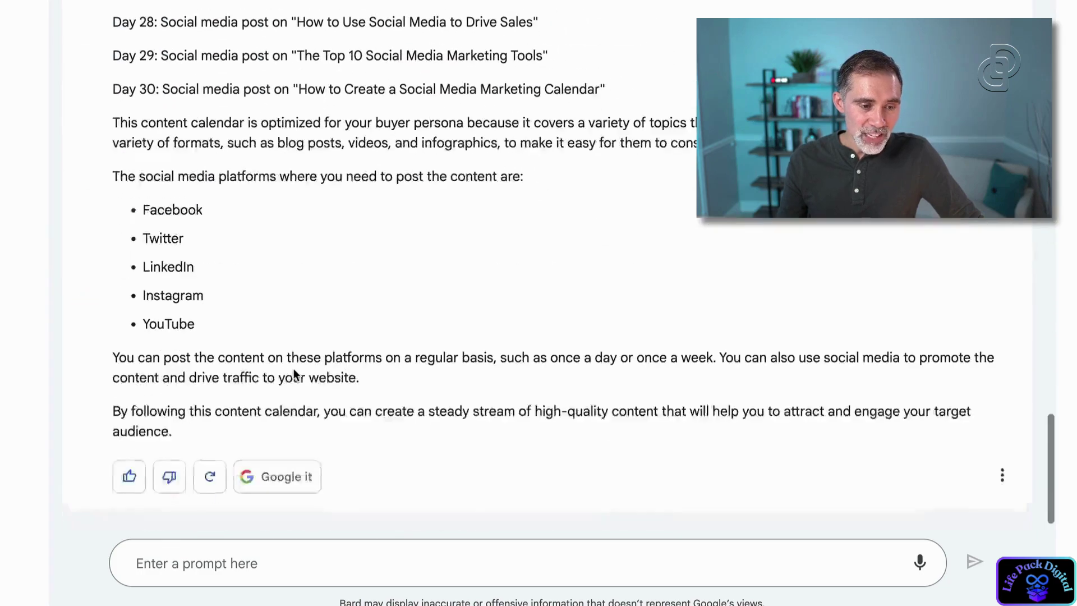
scroll(294, 369, "up", 20)
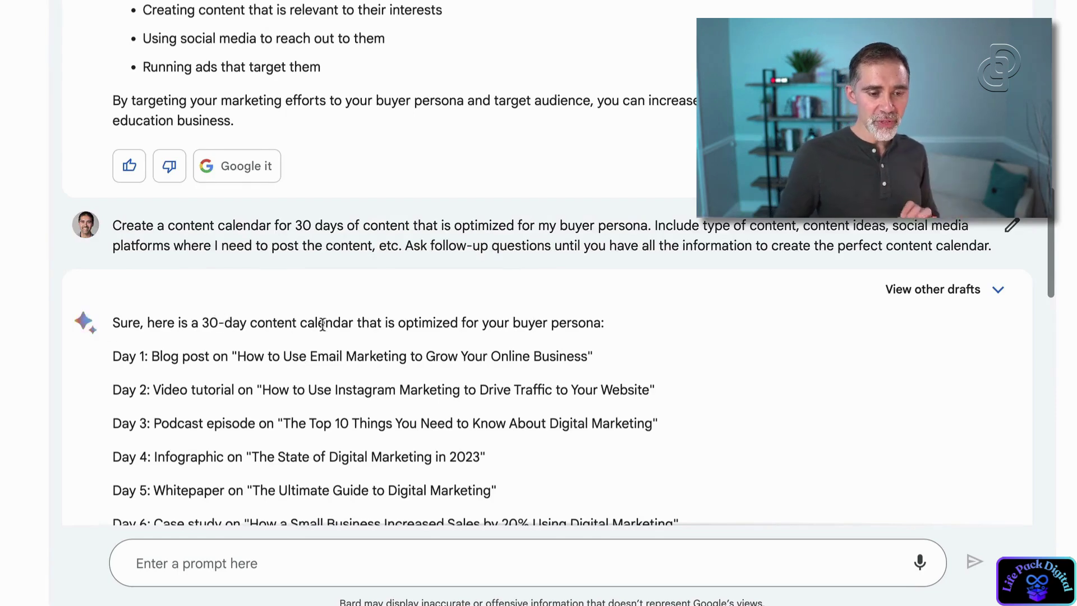
scroll(323, 324, "down", 5)
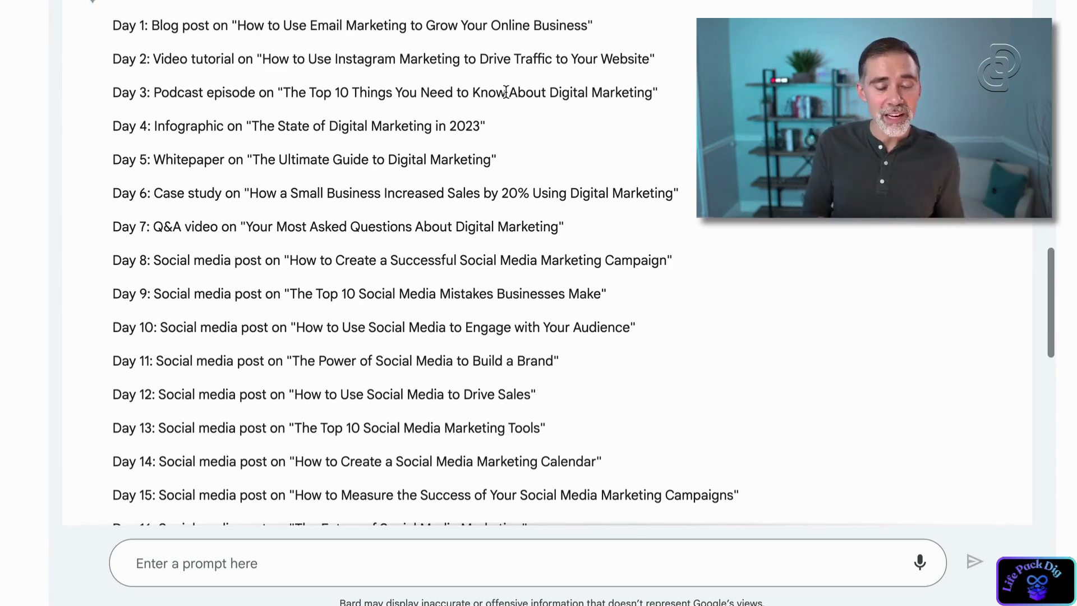
scroll(537, 235, "up", 6)
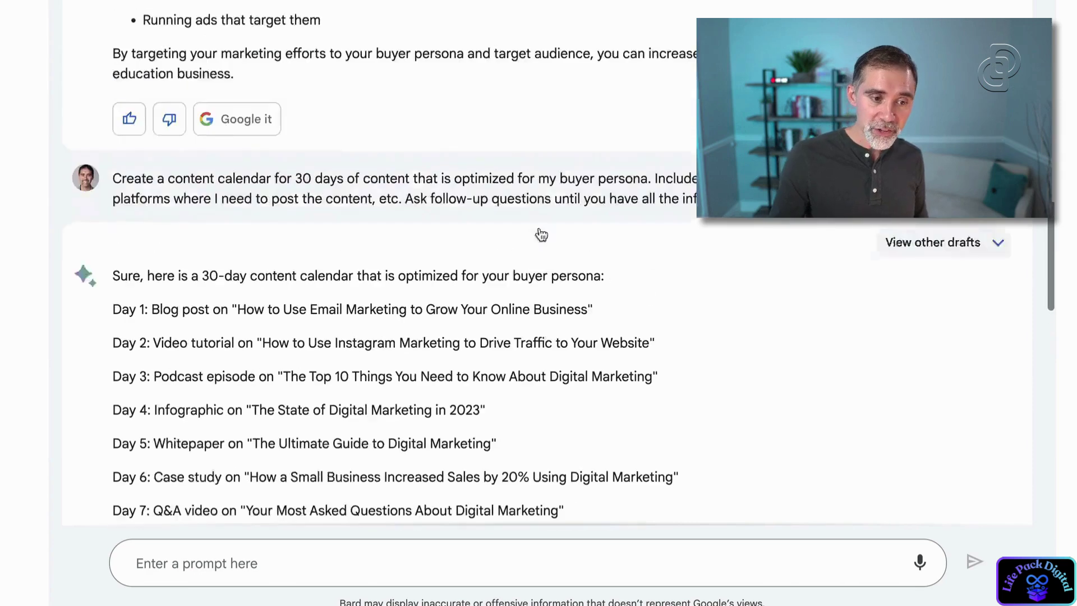
scroll(318, 193, "up", 3)
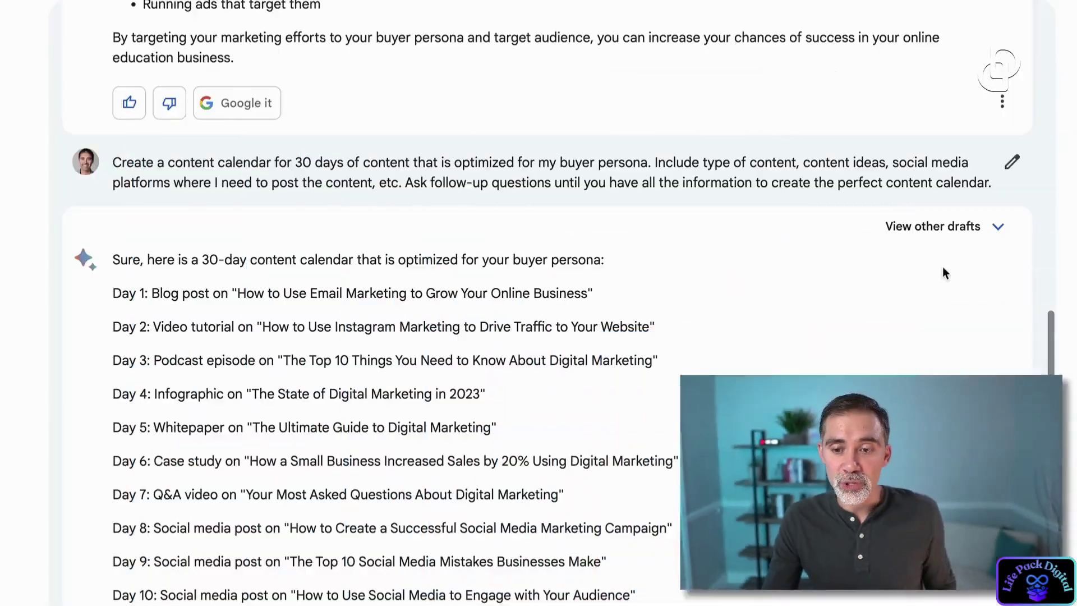
Edit the submitted calendar prompt, appending "Create that calendar for instagram, blog posts on my website and youtube videos.".
left_click(1012, 162)
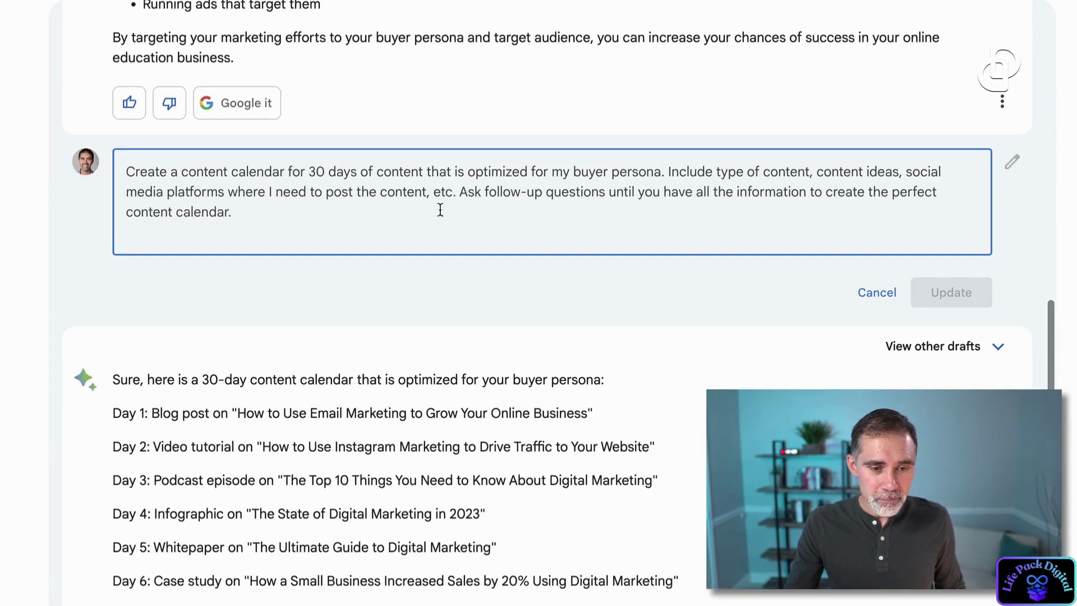
type("cure")
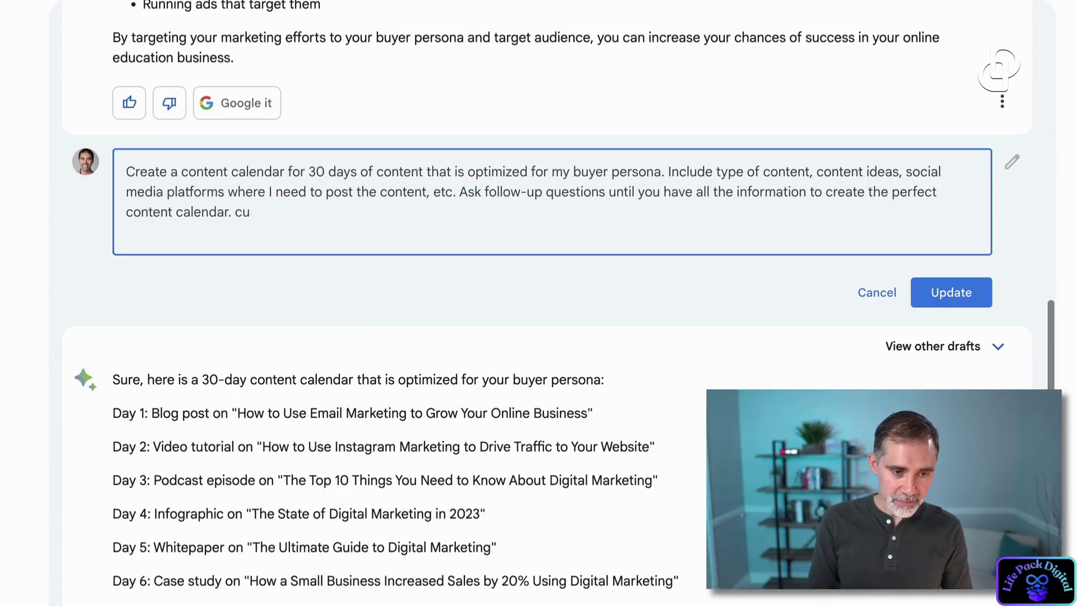
key("BackSpace")
key("BackSpace")
type("Currently")
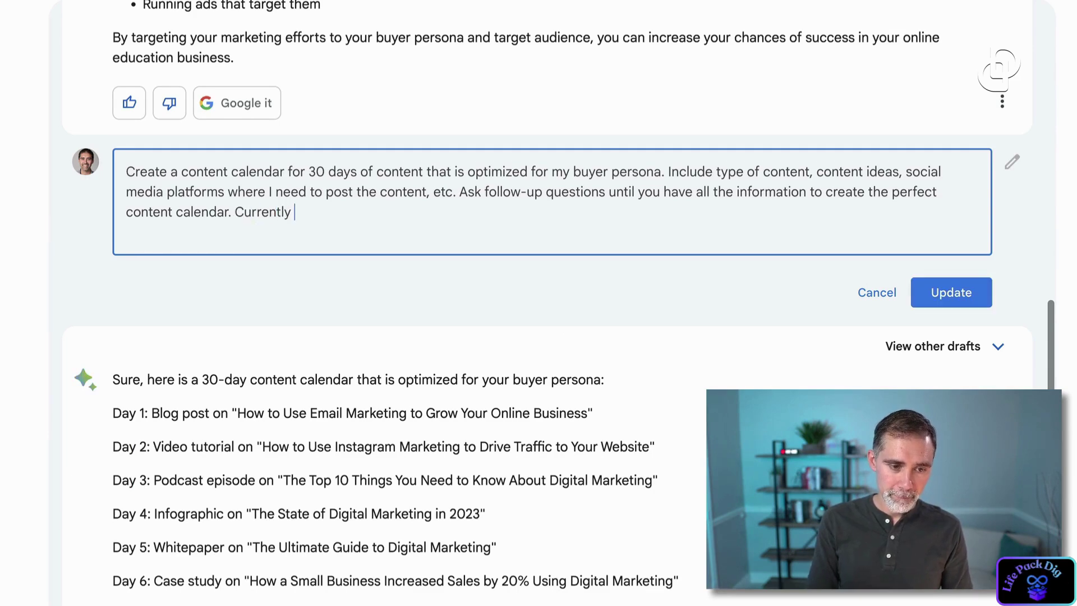
key("BackSpace")
key("BackSpace")
key("BackSpace")
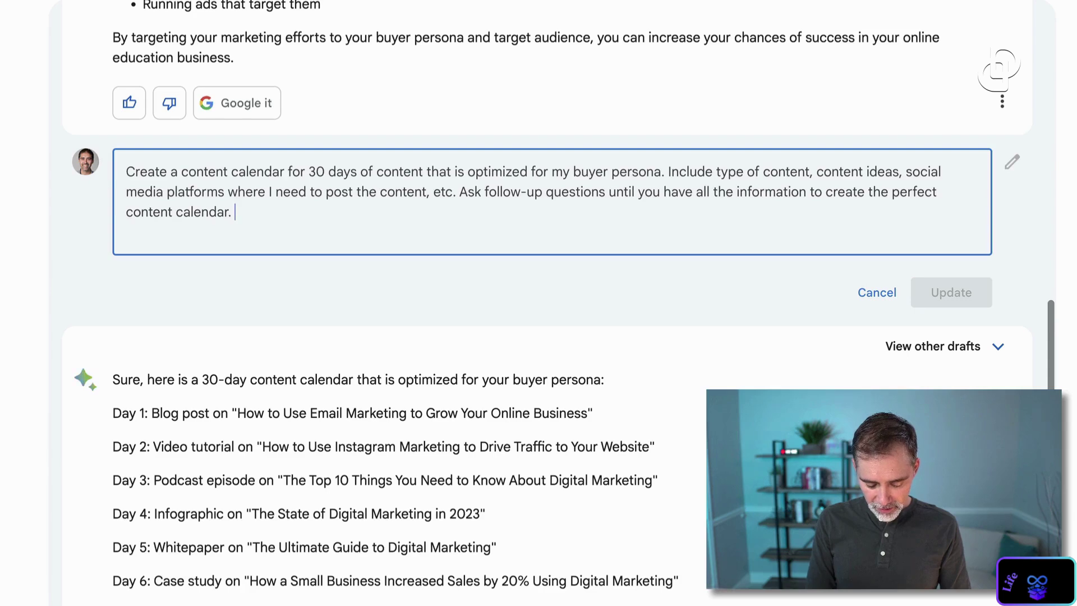
type("Create that calendar for instagram,")
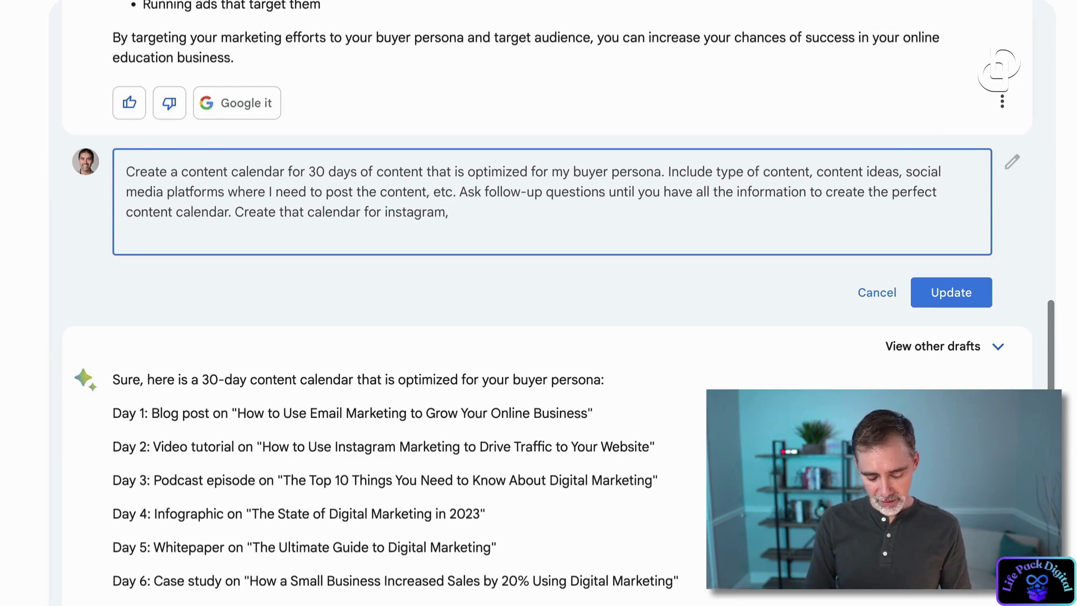
type("website")
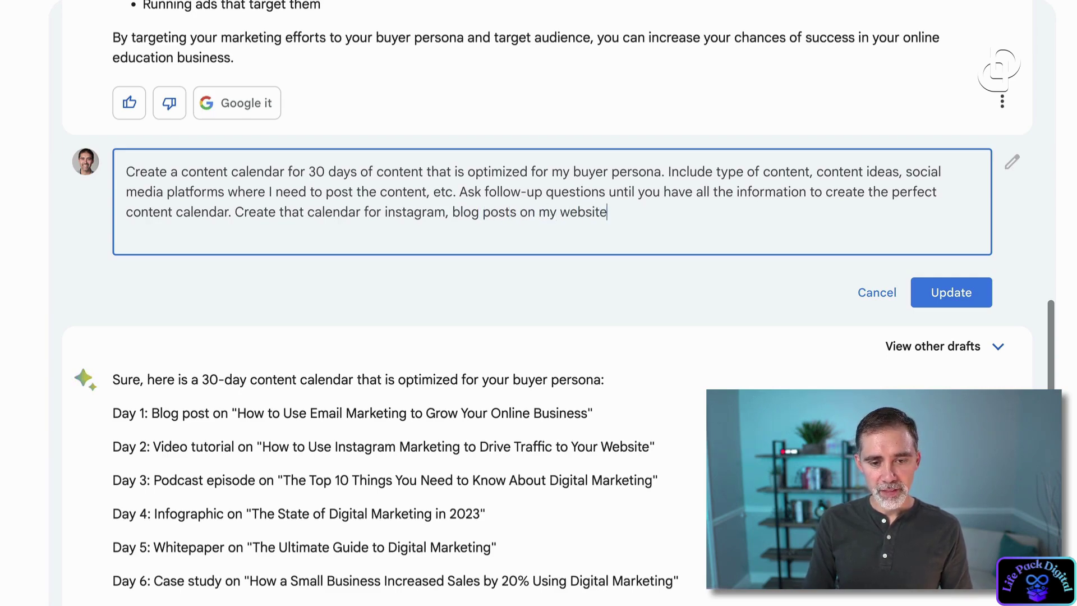
type(" and youtube videos.")
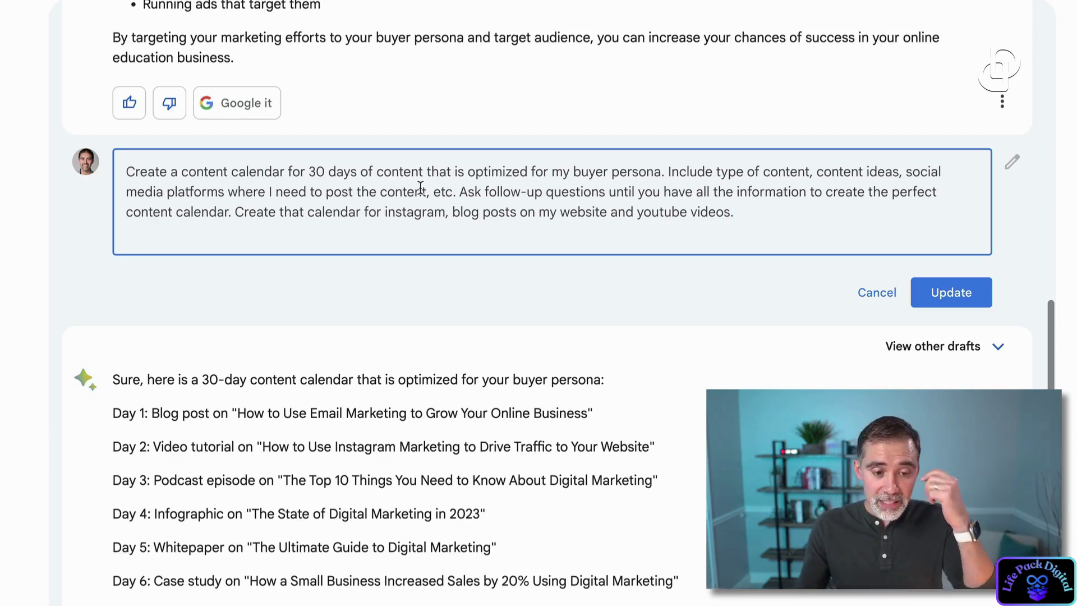
Replace the opening of the prompt's last sentence, before "instagram", with "the type of content you need to include in that calendar".
left_click_drag(231, 214, 383, 219)
type("the type of con")
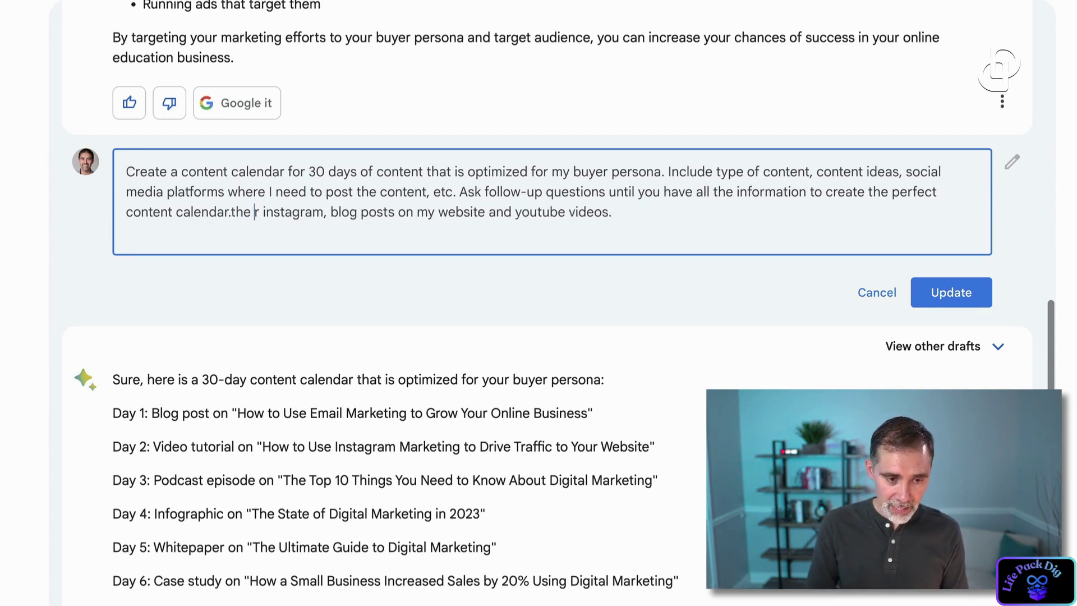
type("tent I")
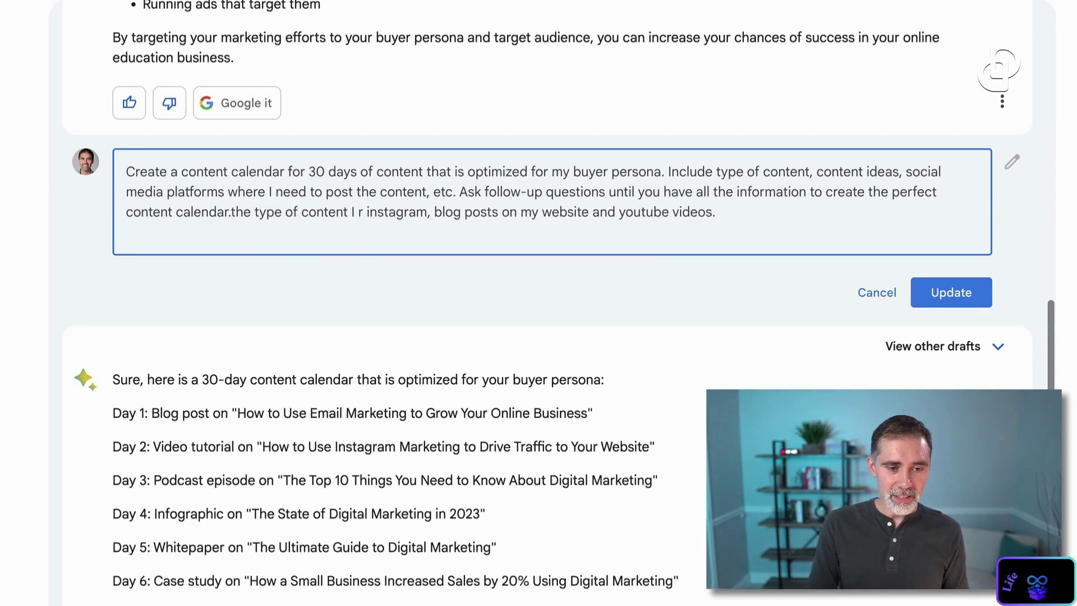
key("BackSpace")
key("BackSpace")
type("you need to ci")
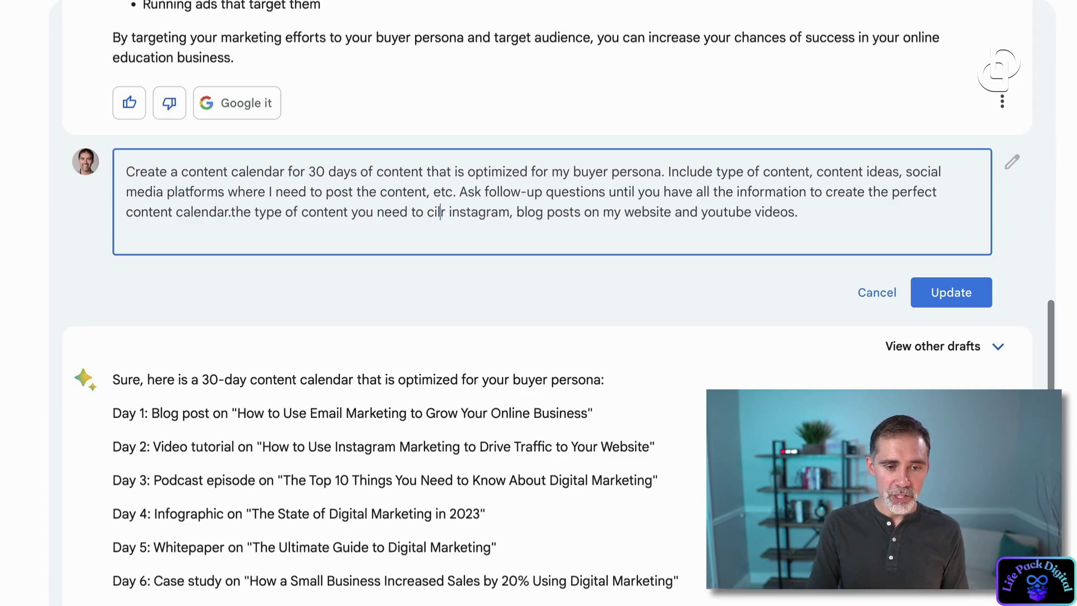
type("l")
key("BackSpace")
key("BackSpace")
key("BackSpace")
type("include in th")
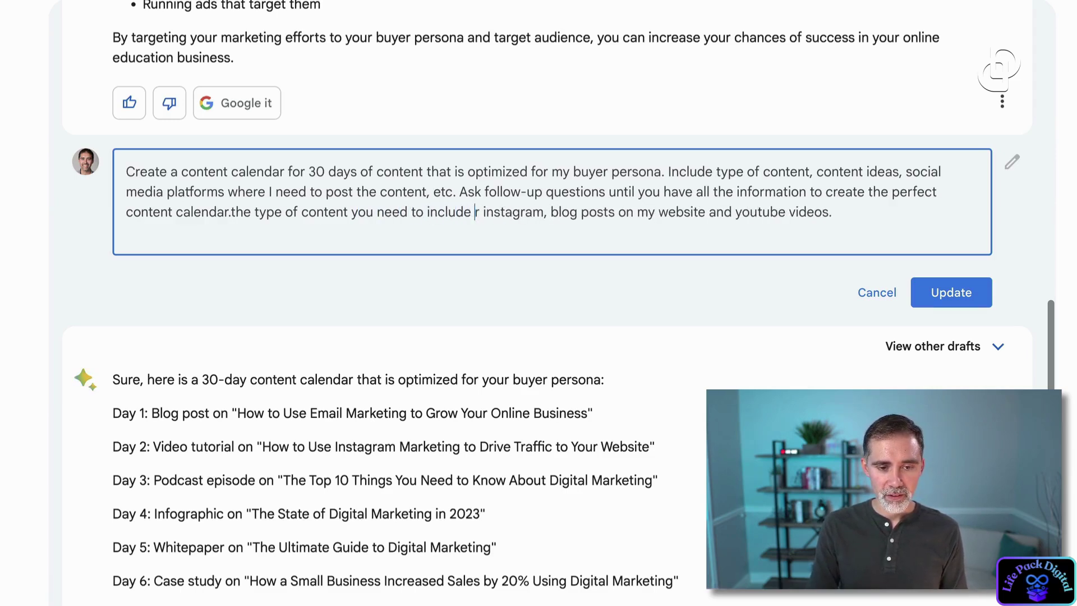
type("at cal")
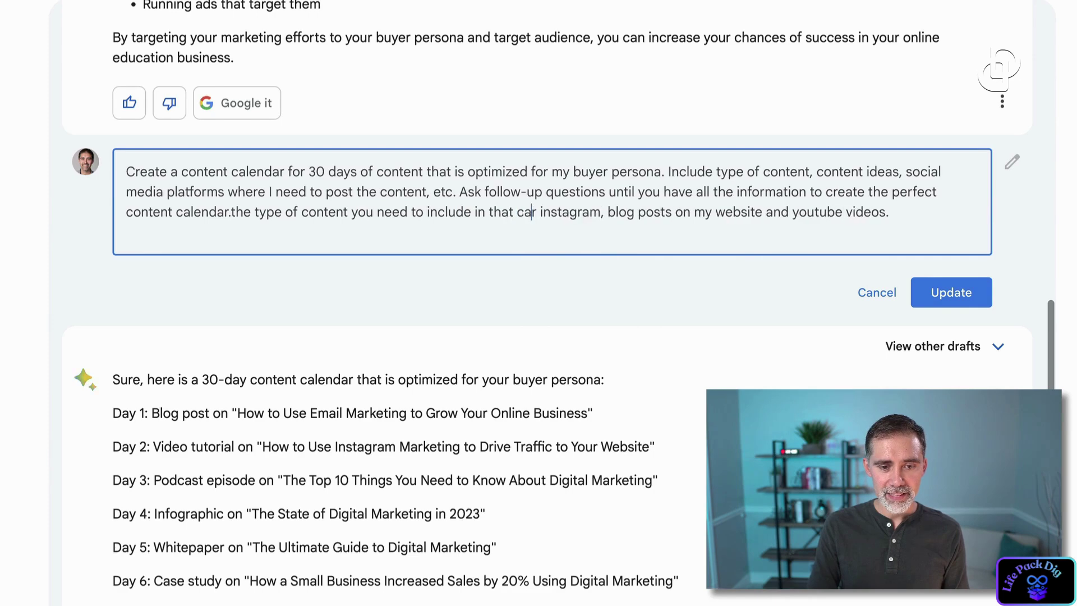
type("endar")
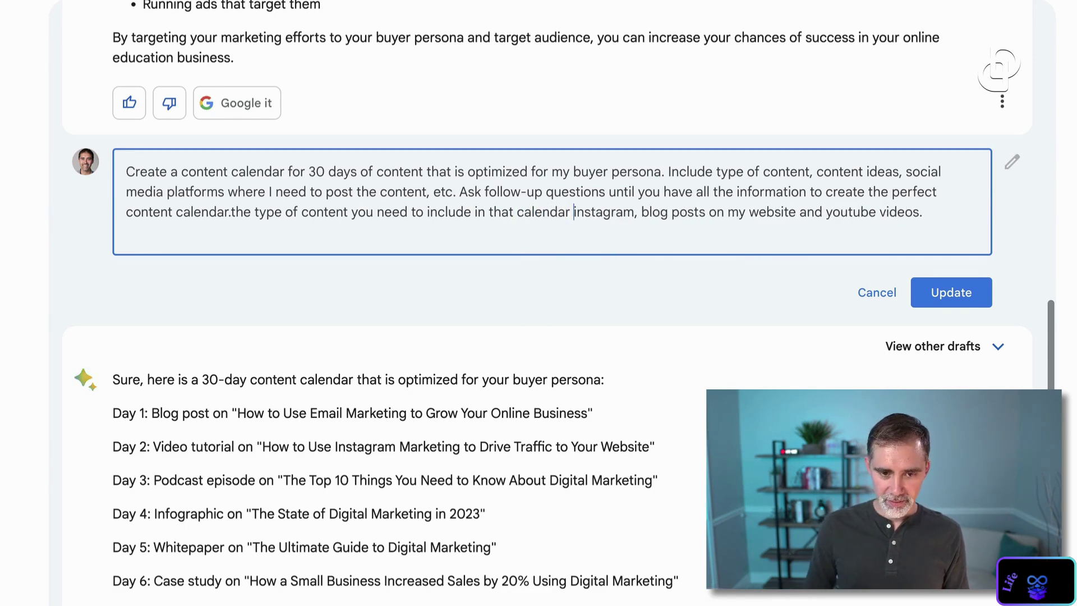
Insert "are posts for" before "instagram" in the prompt's last sentence and resubmit the edited prompt.
type(" are")
key("BackSpace")
key("BackSpace")
key("BackSpace")
key("BackSpace")
key("BackSpace")
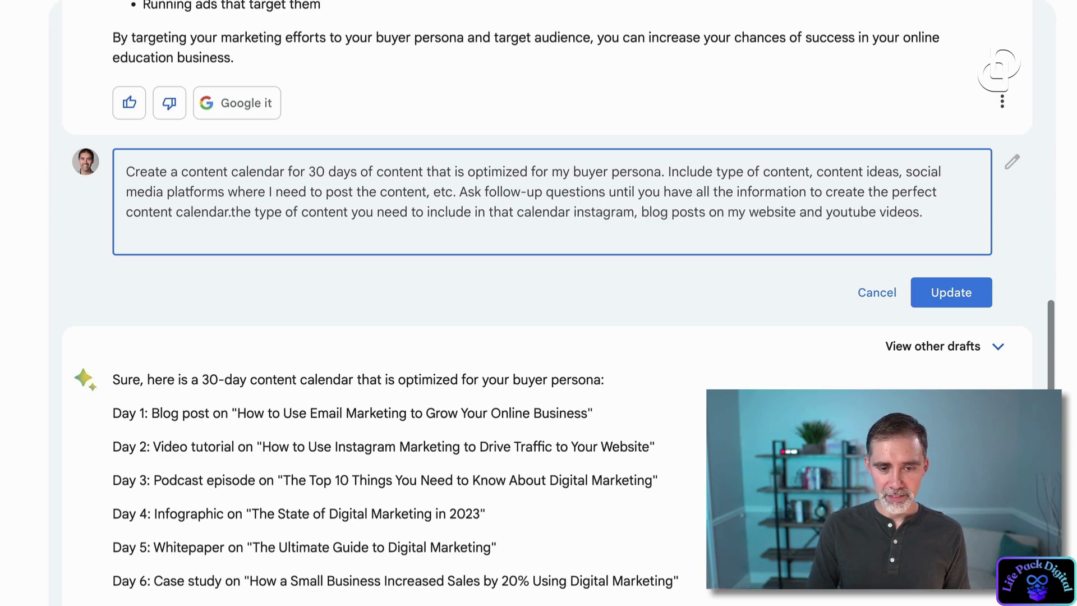
type("are posts for")
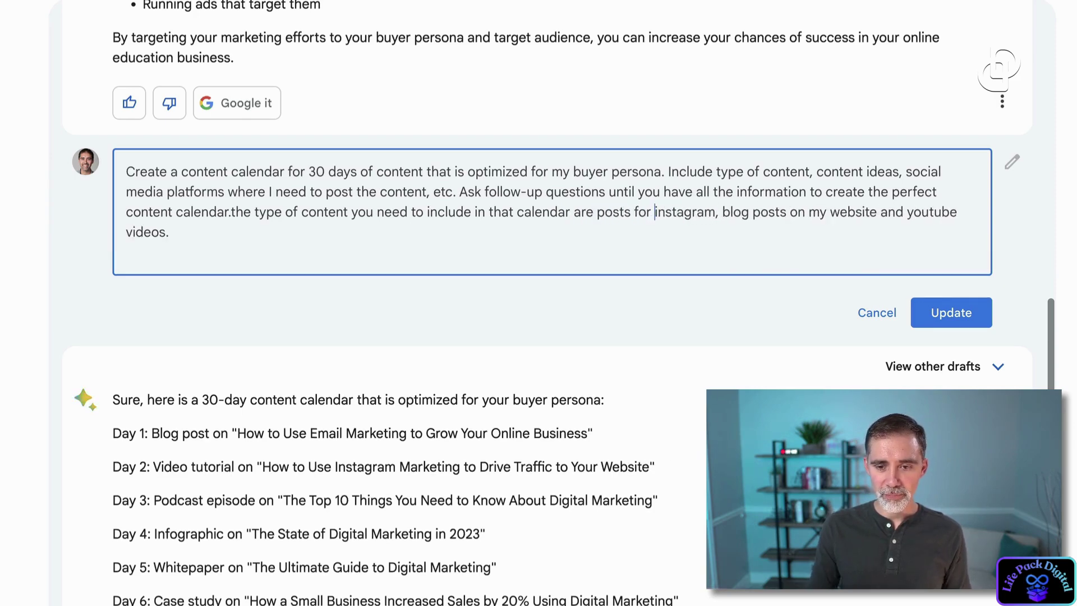
left_click(950, 316)
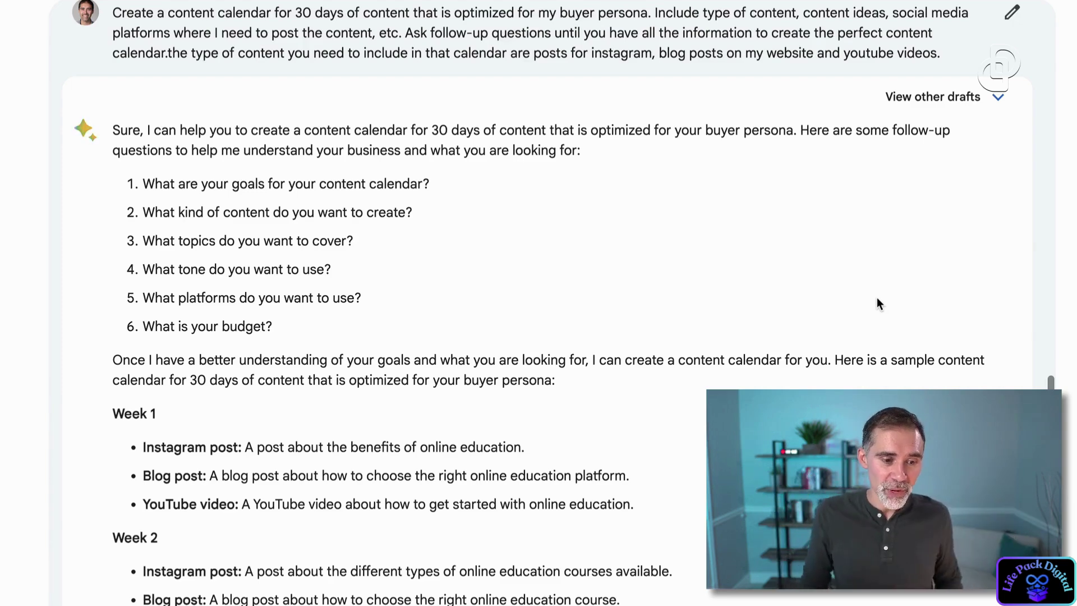
Examine the new response's follow-up questions, weekly sample calendar and content calendar tips.
scroll(526, 259, "down", 1)
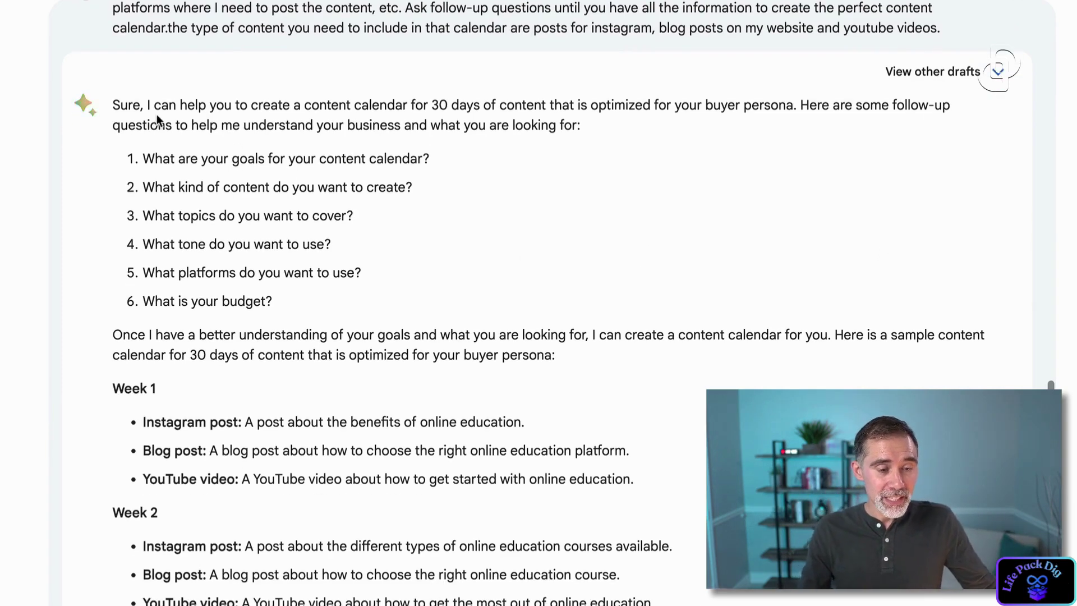
scroll(162, 123, "up", 2)
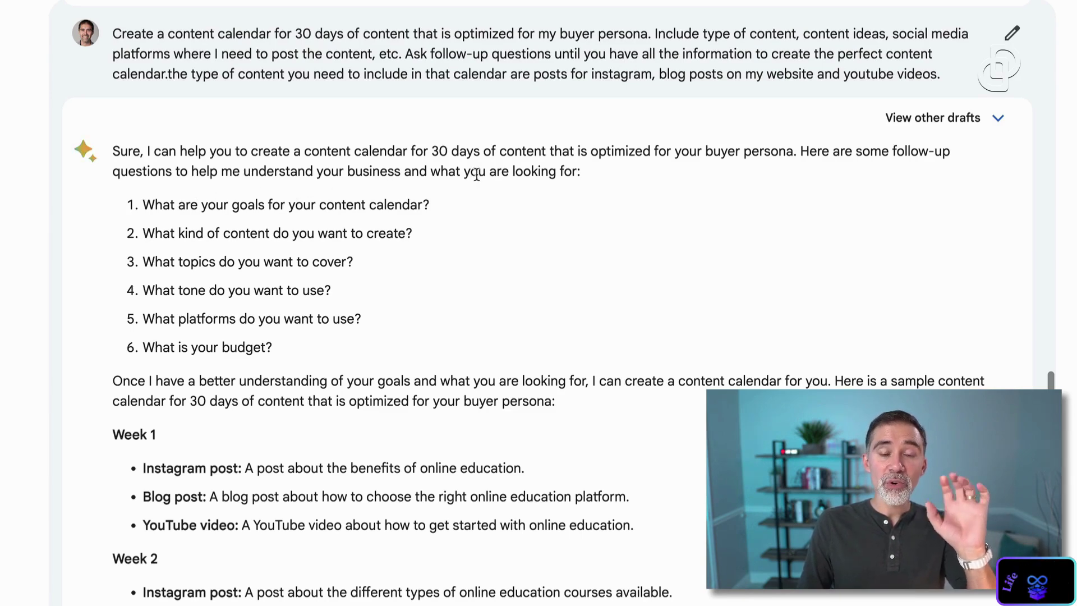
scroll(429, 227, "down", 3)
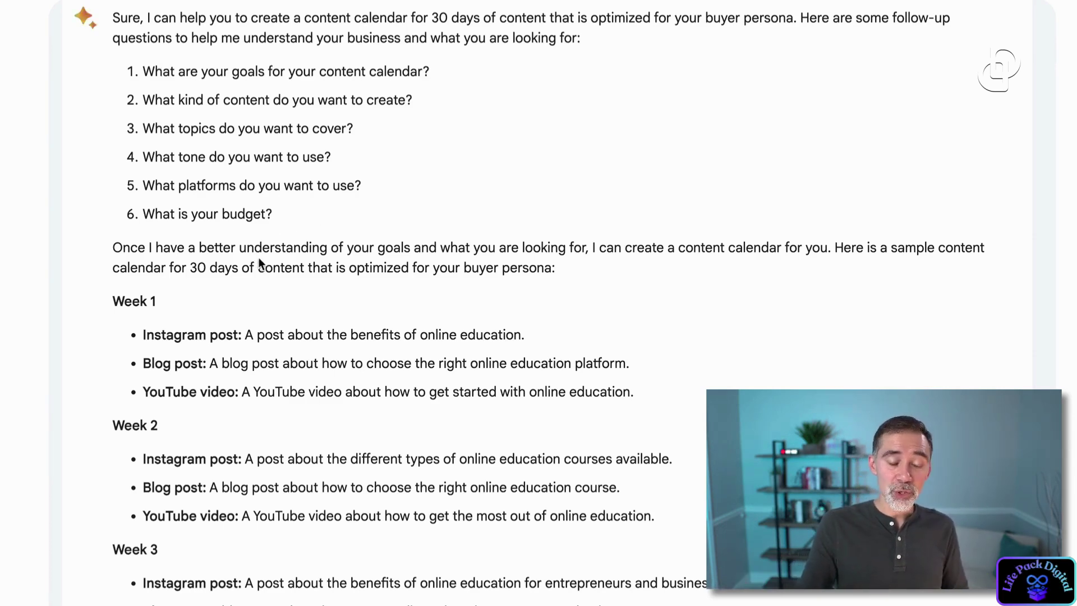
scroll(258, 258, "down", 1)
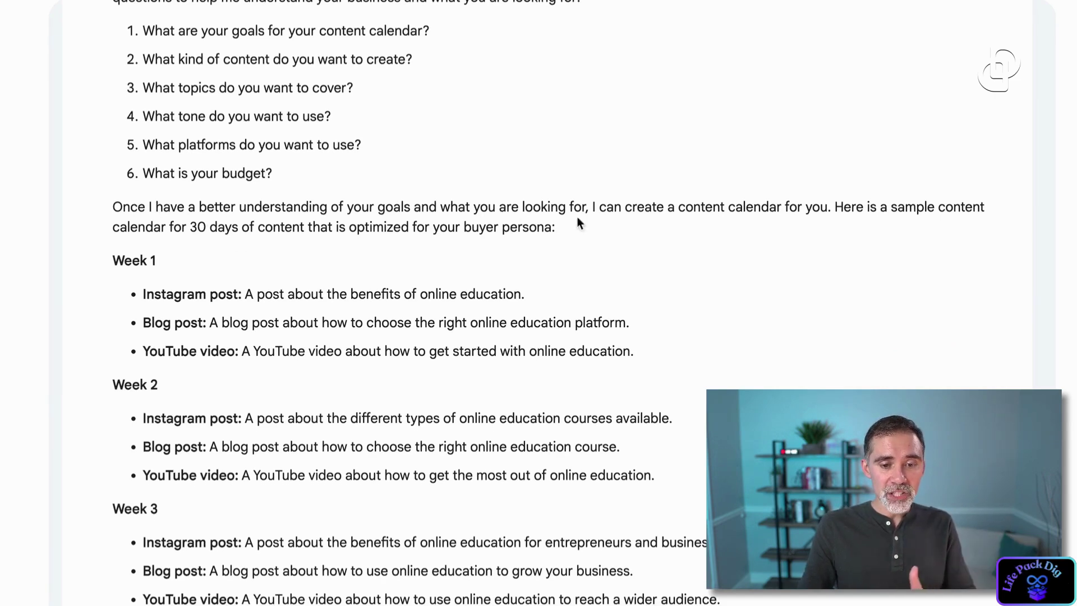
scroll(494, 268, "down", 7)
scroll(484, 243, "up", 3)
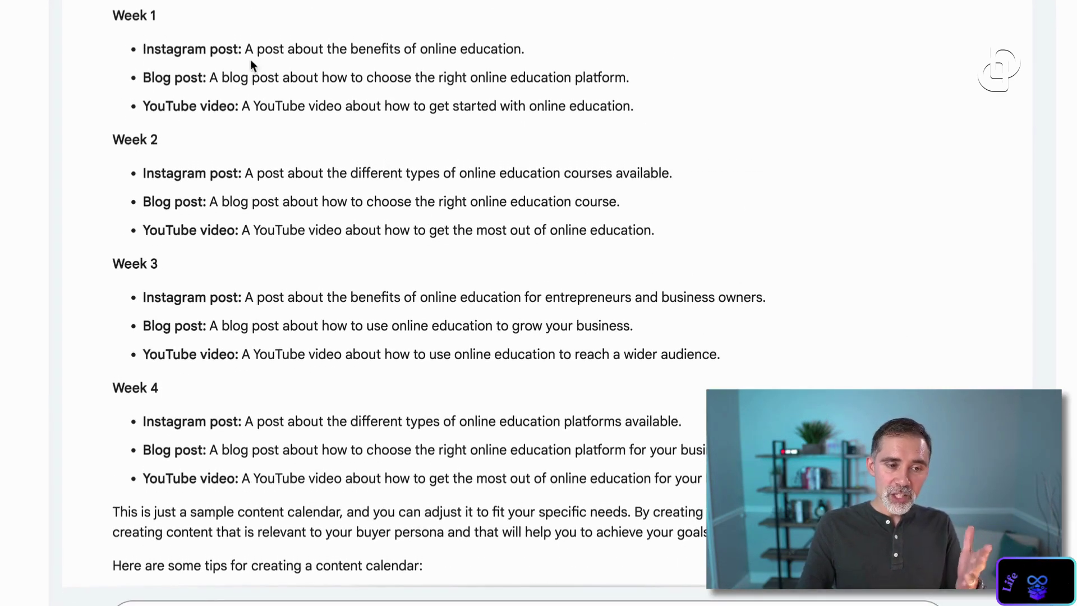
scroll(249, 163, "down", 3)
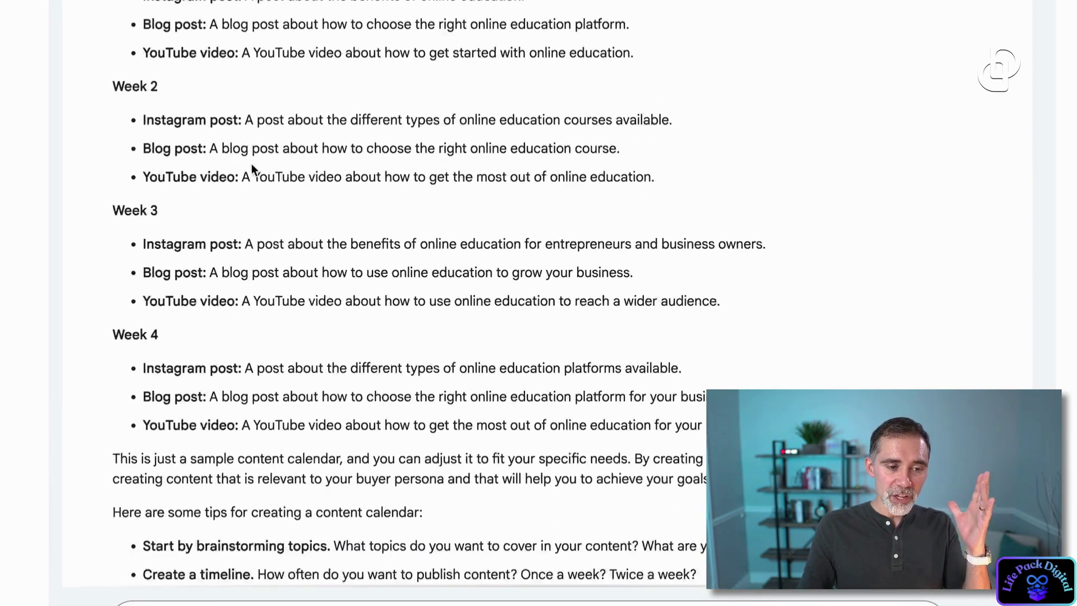
scroll(247, 168, "down", 1)
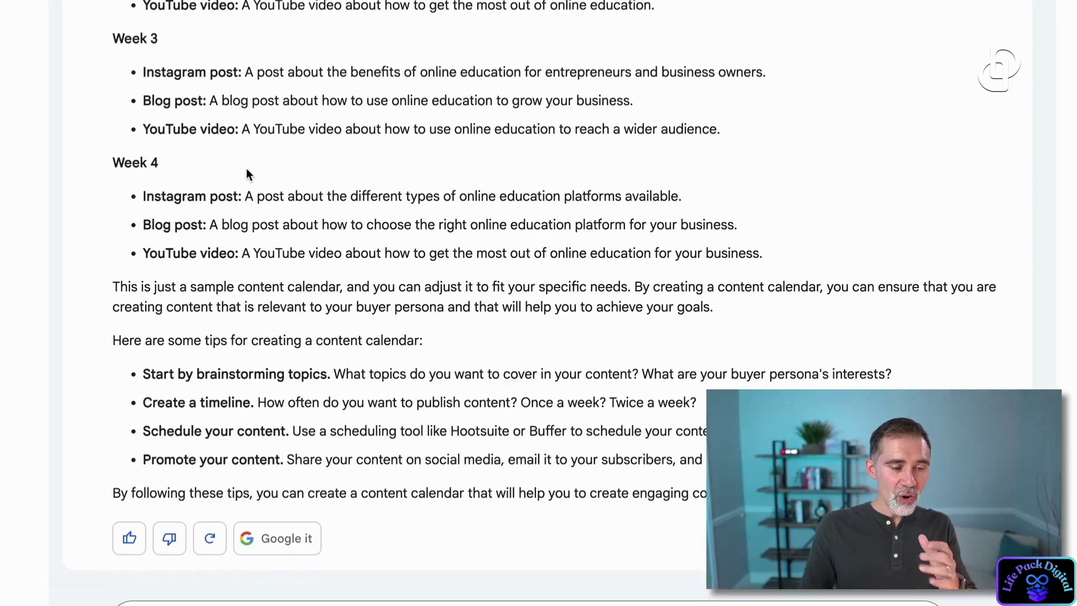
scroll(281, 336, "up", 8)
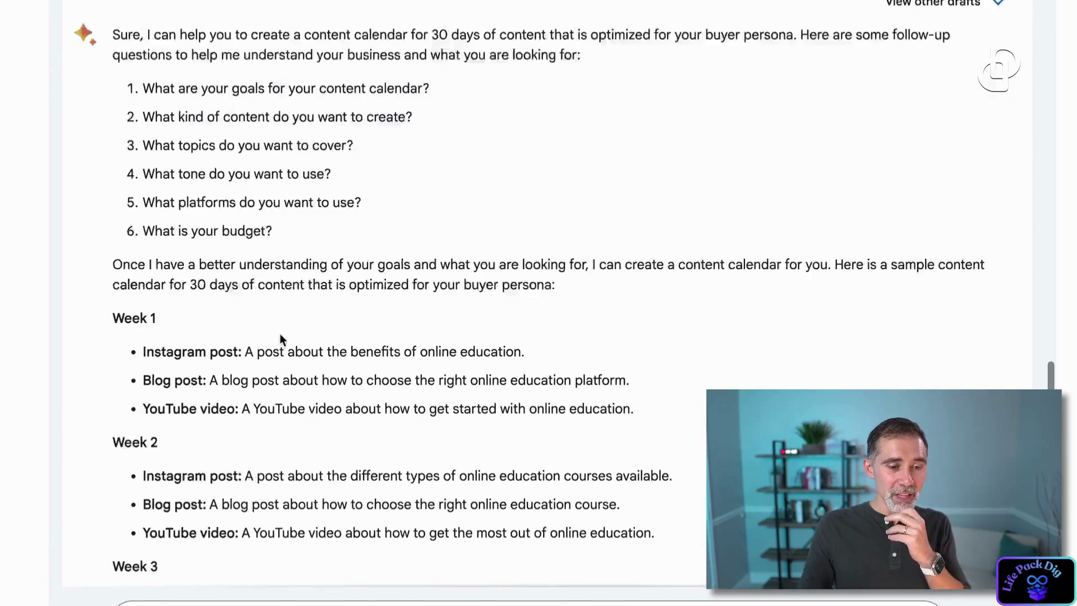
scroll(278, 331, "up", 3)
scroll(277, 320, "down", 5)
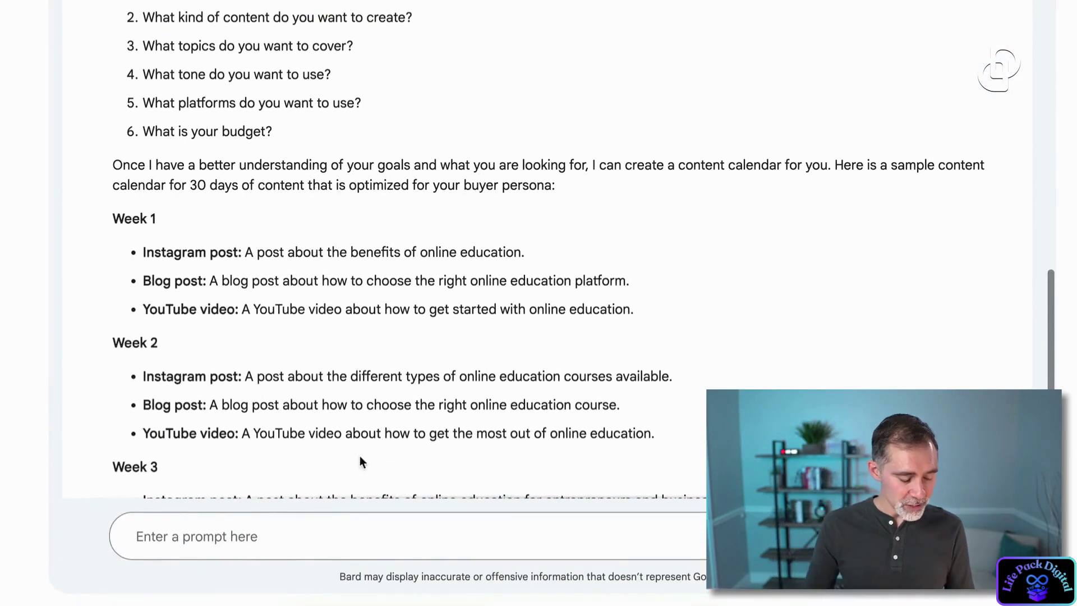
Start a numbered reply to the follow-up questions with "1. to be consistent posting for my audience.".
left_click(255, 538)
type("1")
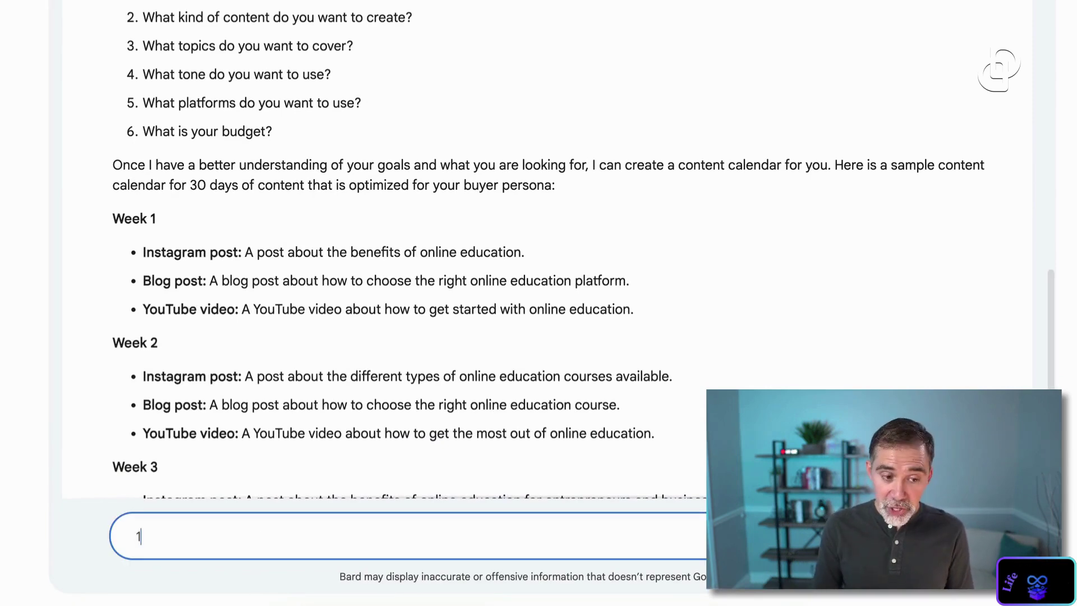
type(". ")
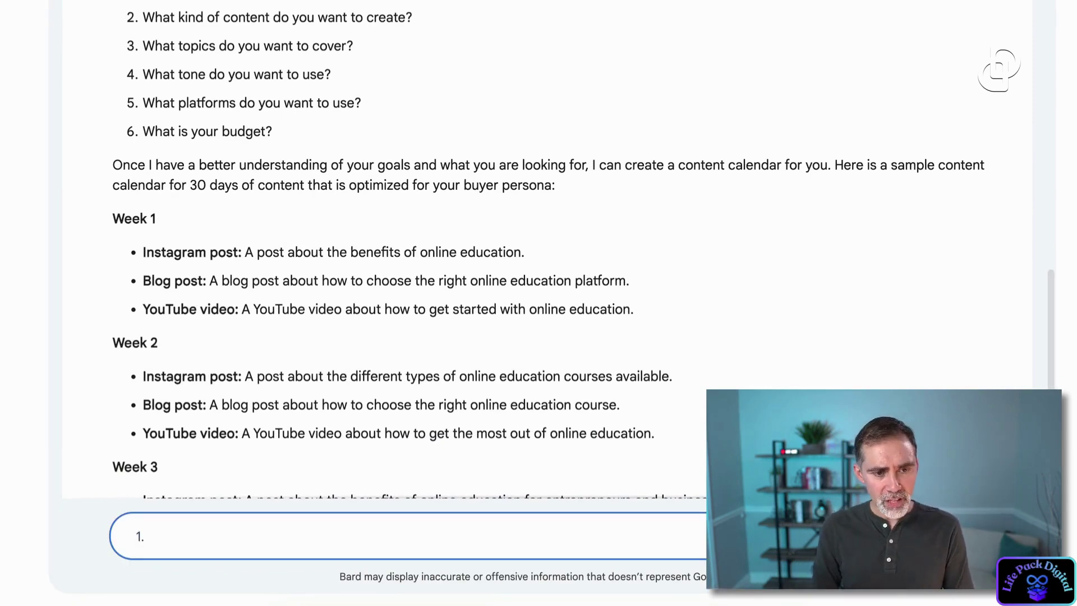
type("to be co")
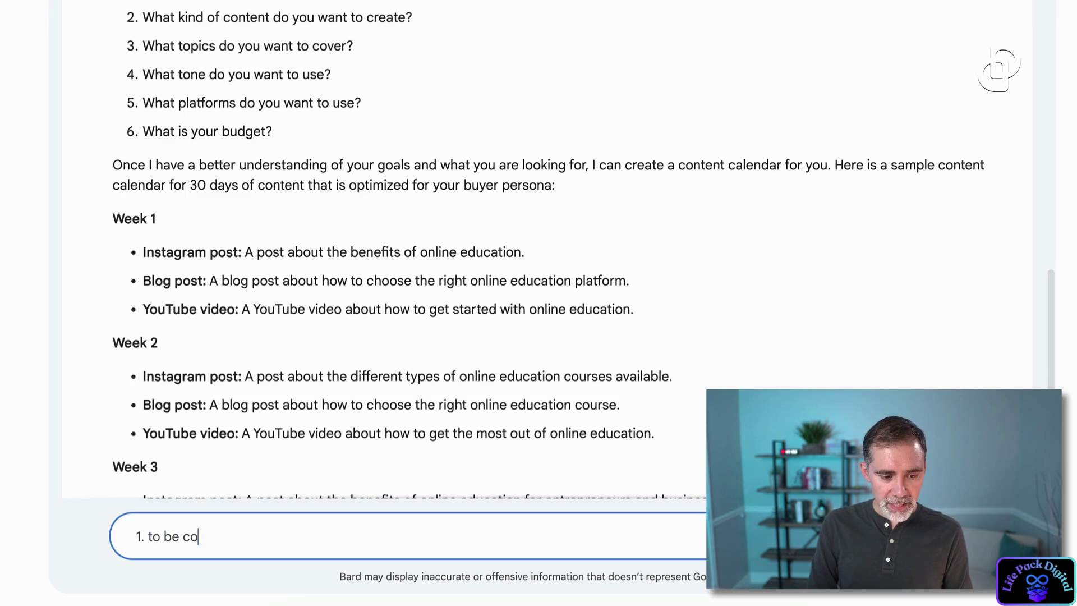
type("nsistent posting")
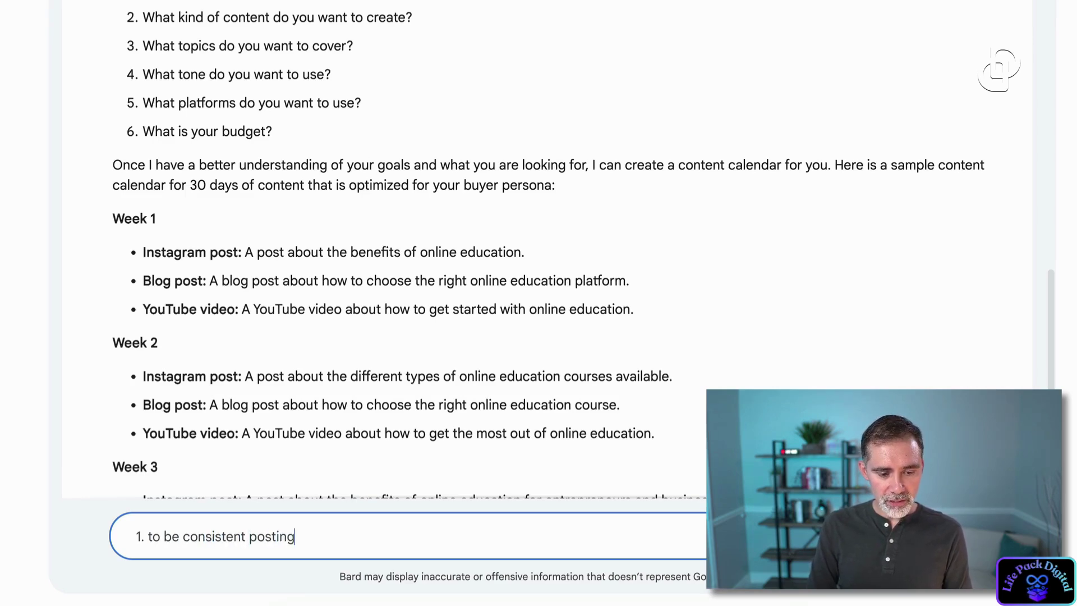
type(" for my a")
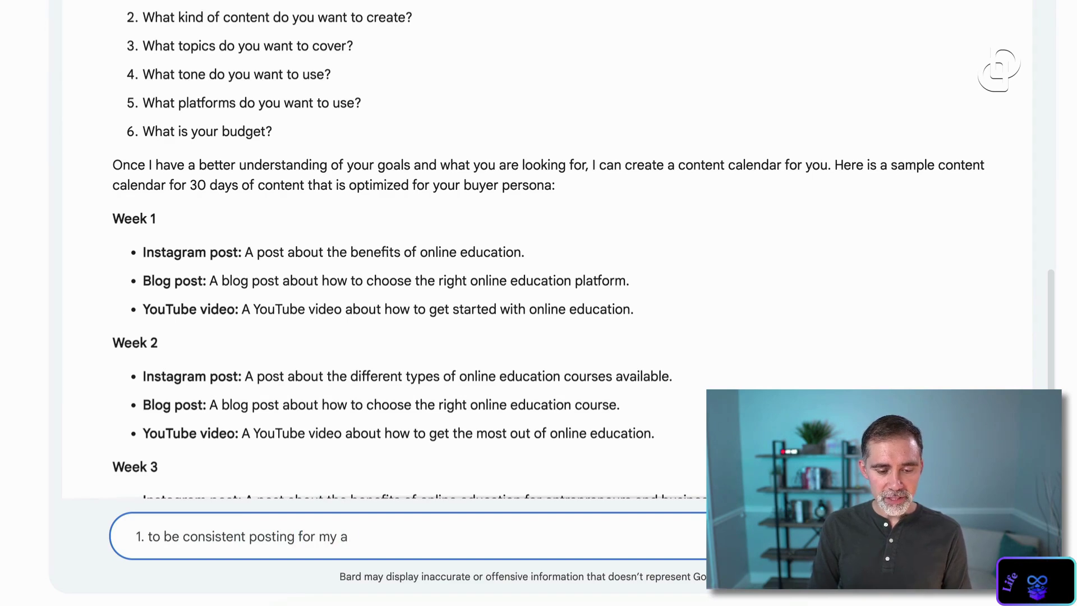
type("udience.")
key("shift+Return")
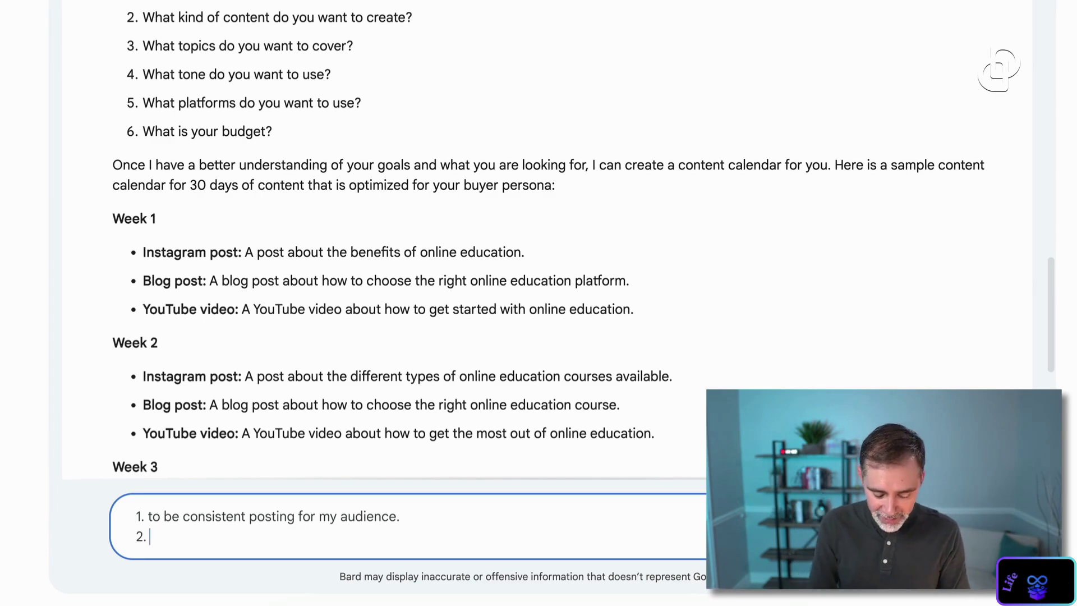
Add the answers "2. videos, and articles" and "3. email marketing and instagram marketing" on separate lines of the reply.
type("videos, and")
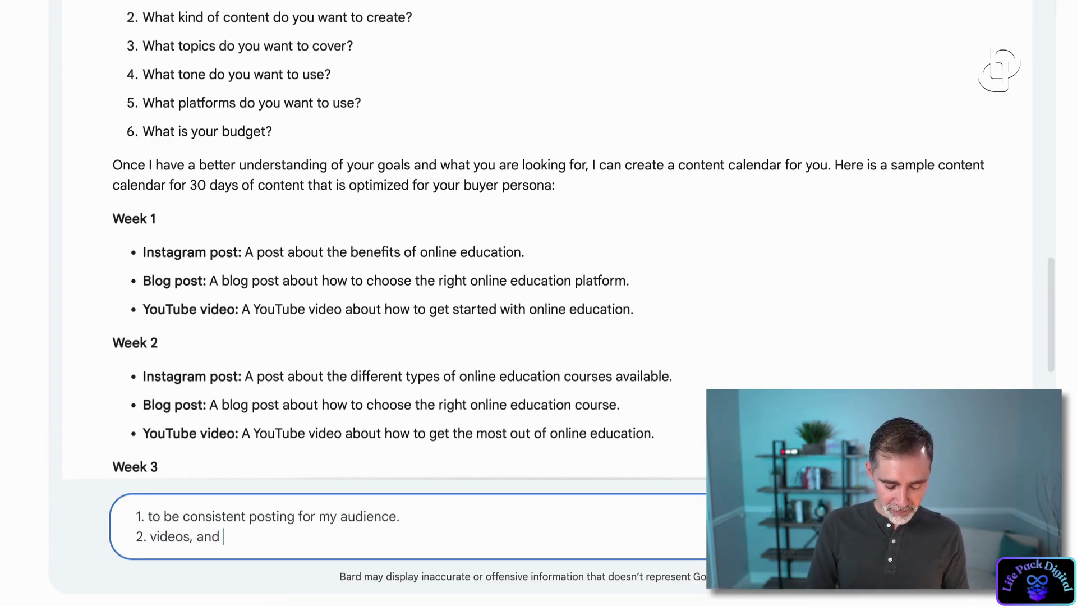
type(" articles")
key("shift+Return")
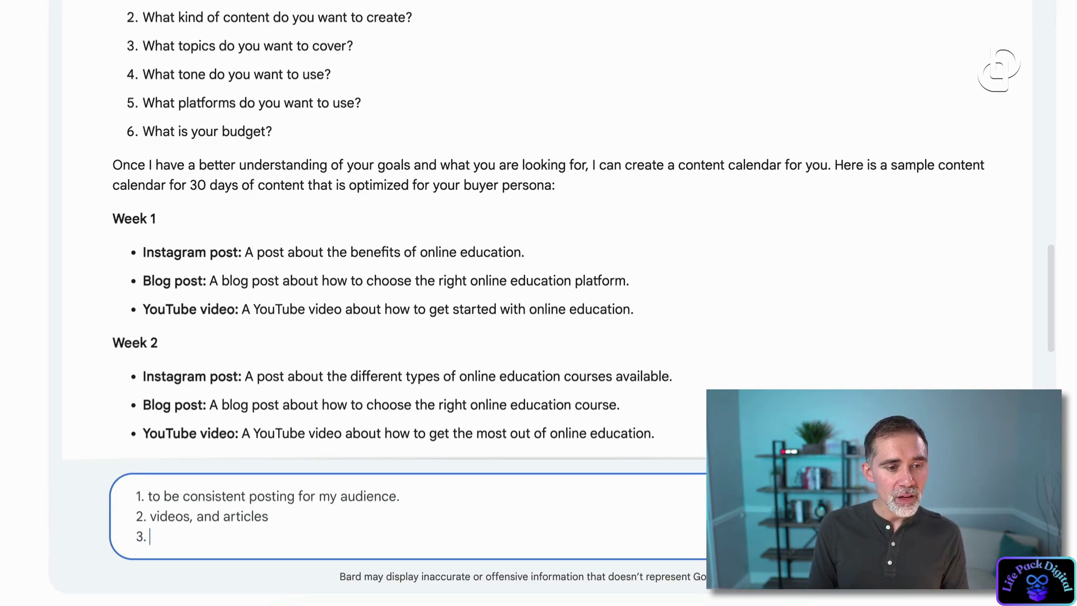
type("3. email marketing ")
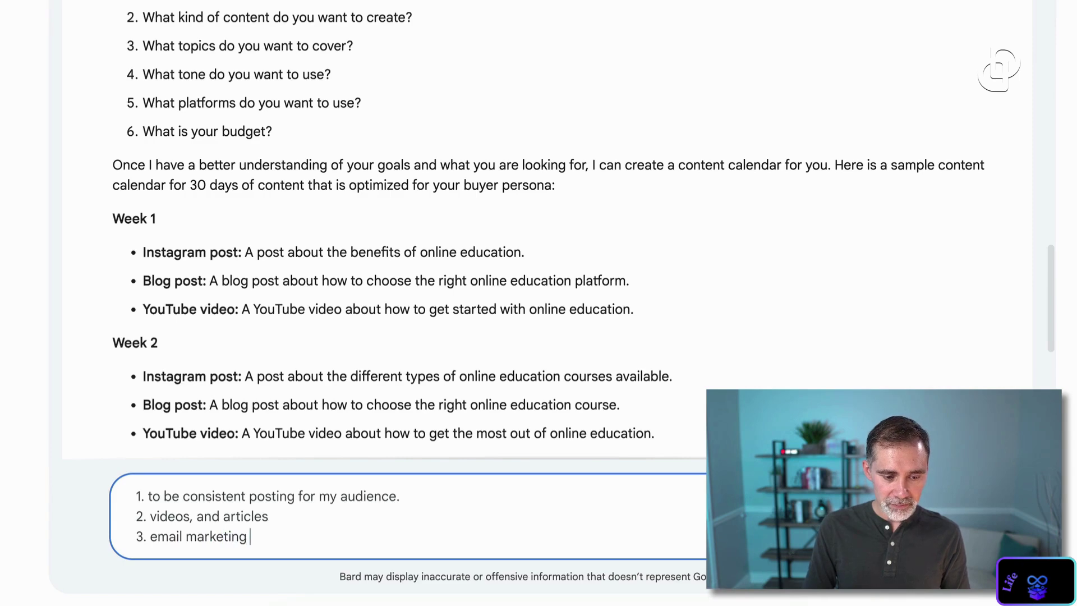
type("and instagra")
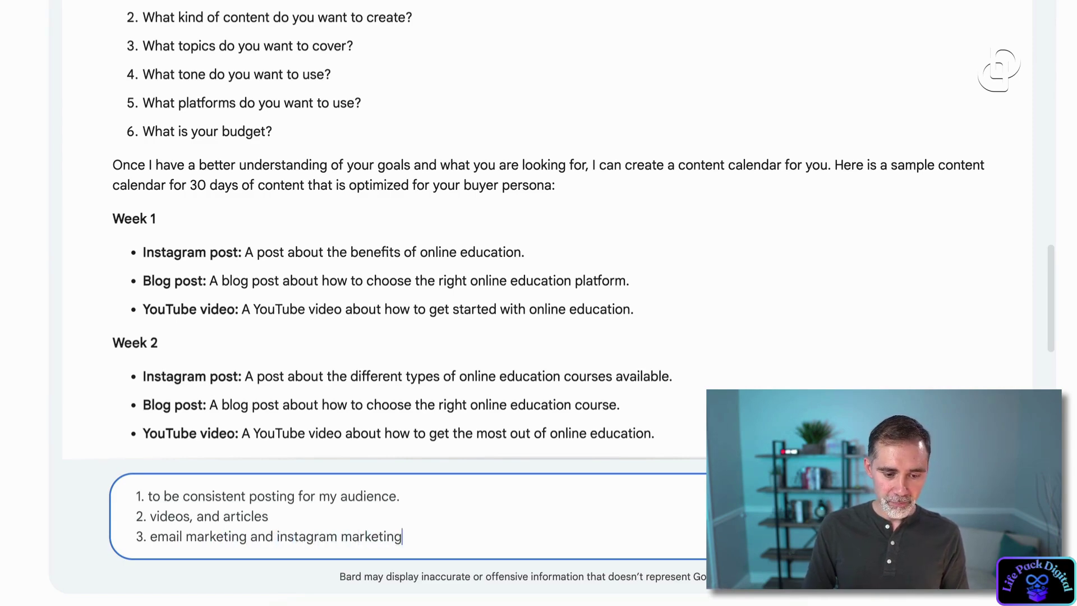
type("m marketing")
key("shift+Return")
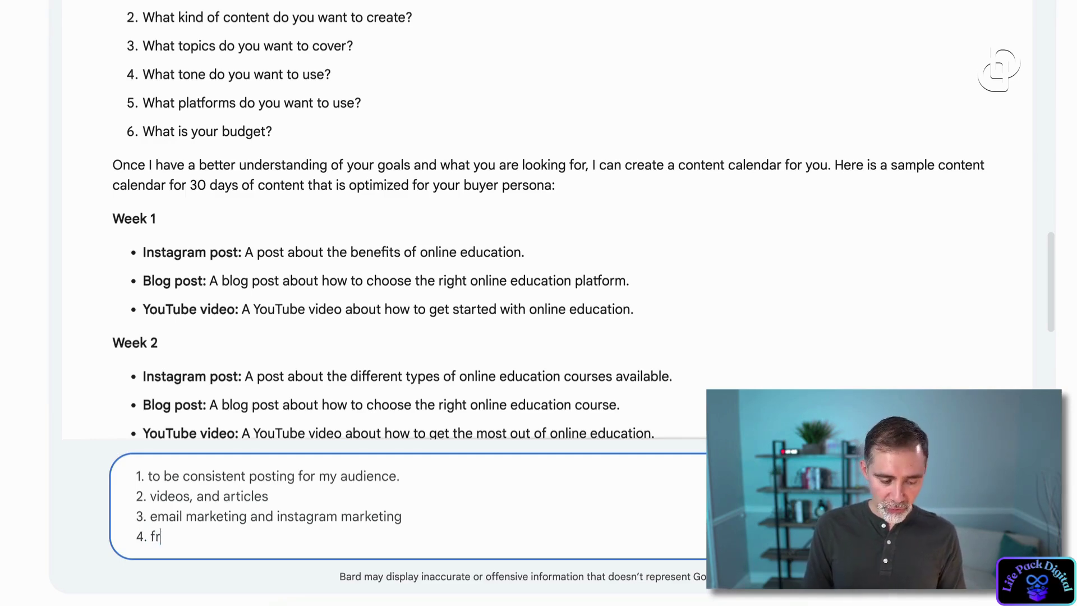
Answer the tone question on its own line of the reply with "4. friendly tone".
type("4. frienly ton")
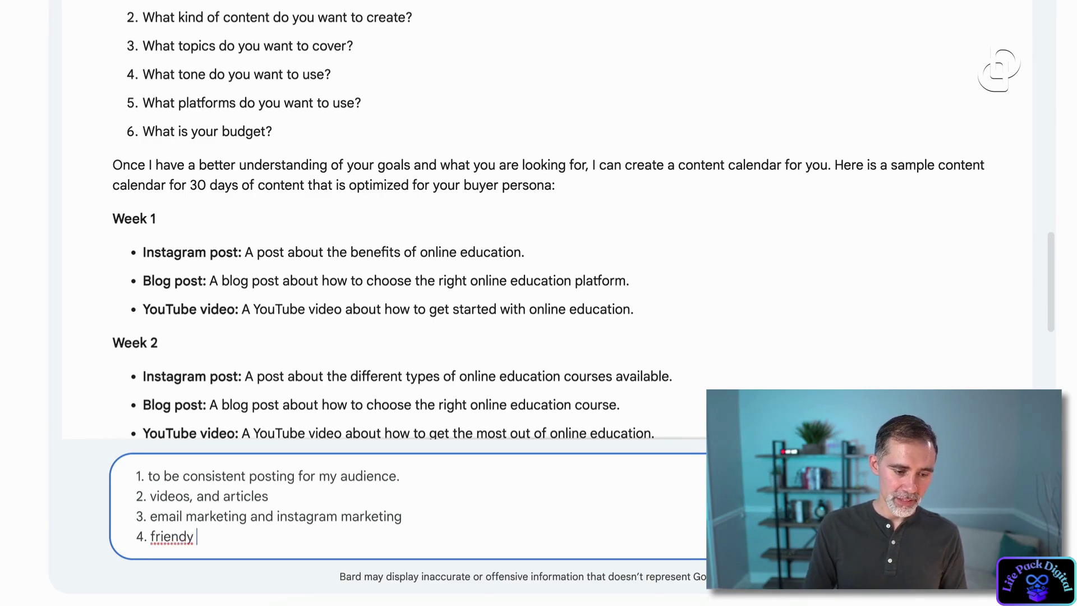
key("BackSpace")
key("BackSpace")
key("BackSpace")
type("nd")
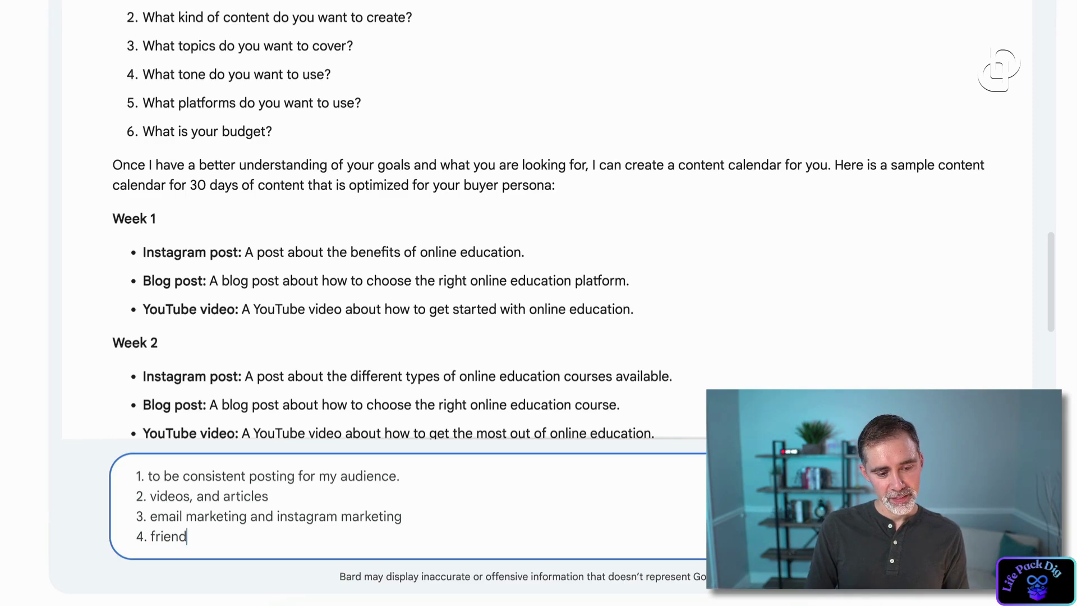
type("ly tone")
key("shift+Return")
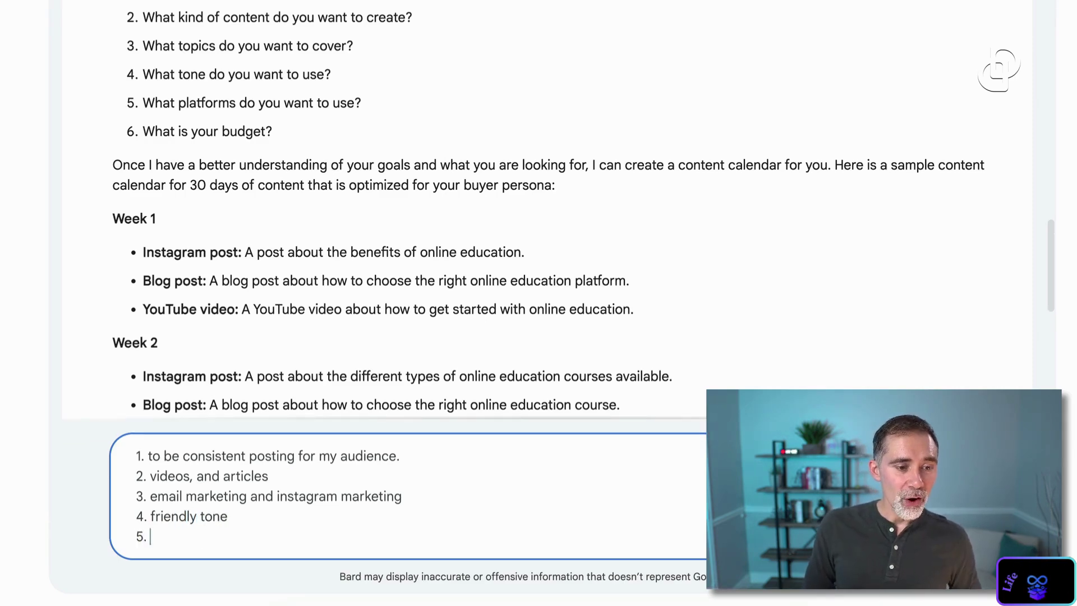
Complete the reply with "5. instagram, youtube, my website" and "6. $0" on separate lines, and submit it.
type("5. isntagram")
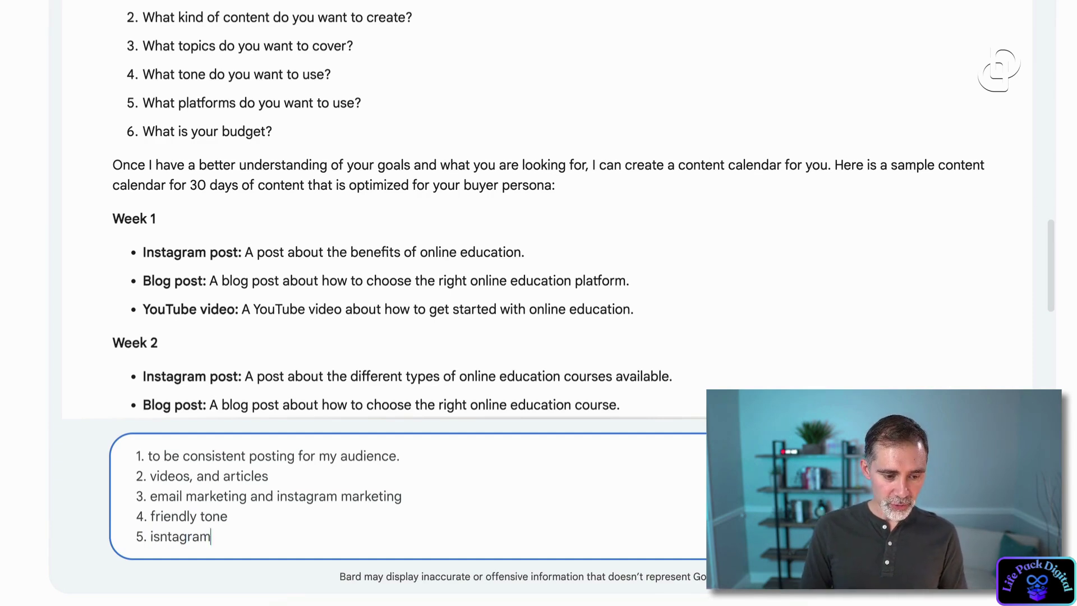
key("BackSpace")
key("BackSpace")
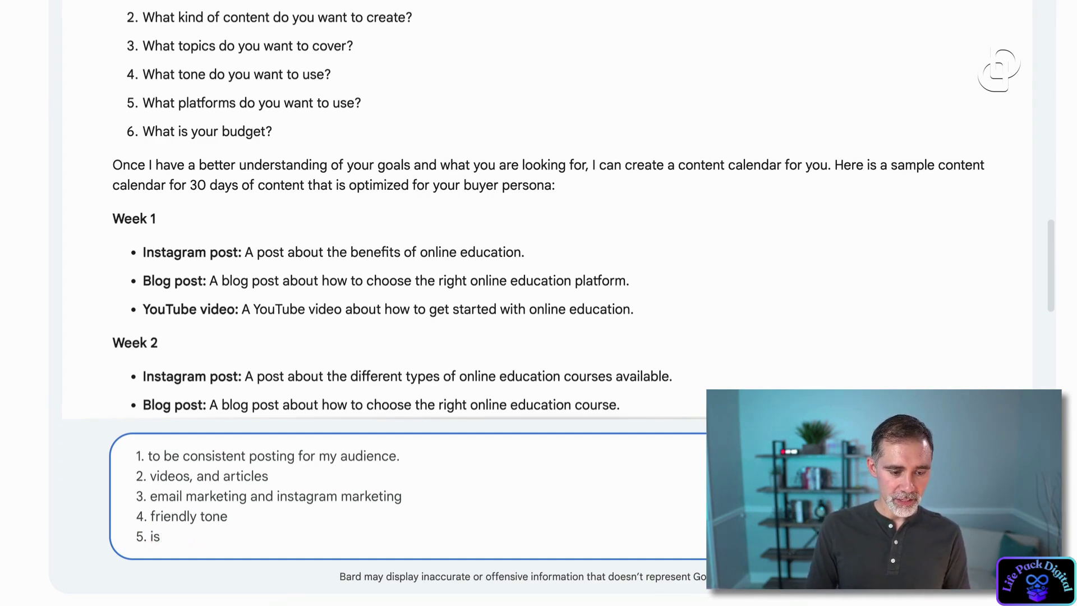
key("BackSpace")
type("nstagram, youtub")
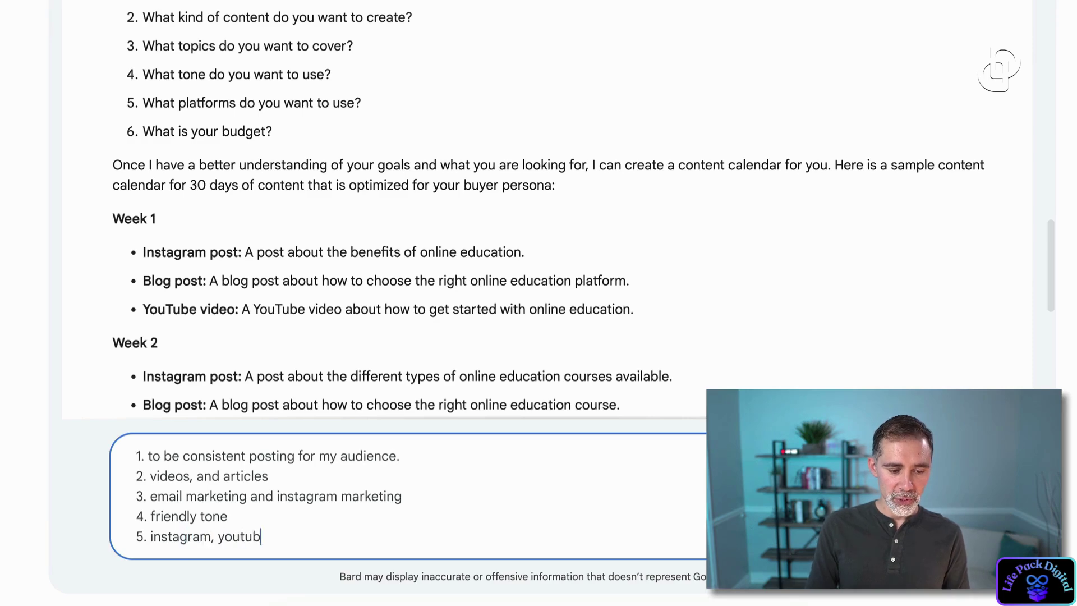
type("my website")
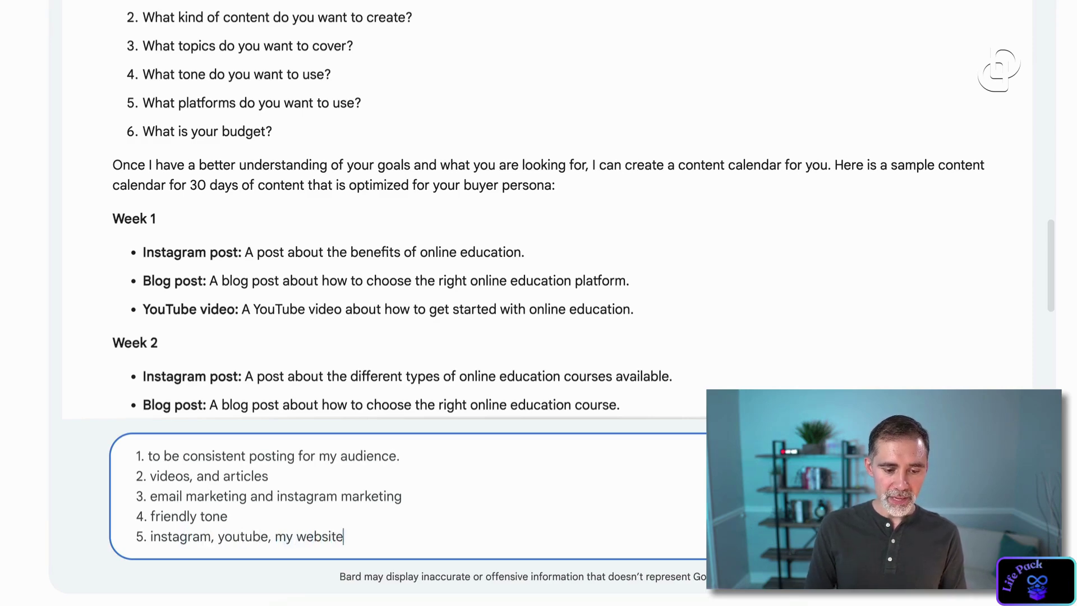
key("shift+Return")
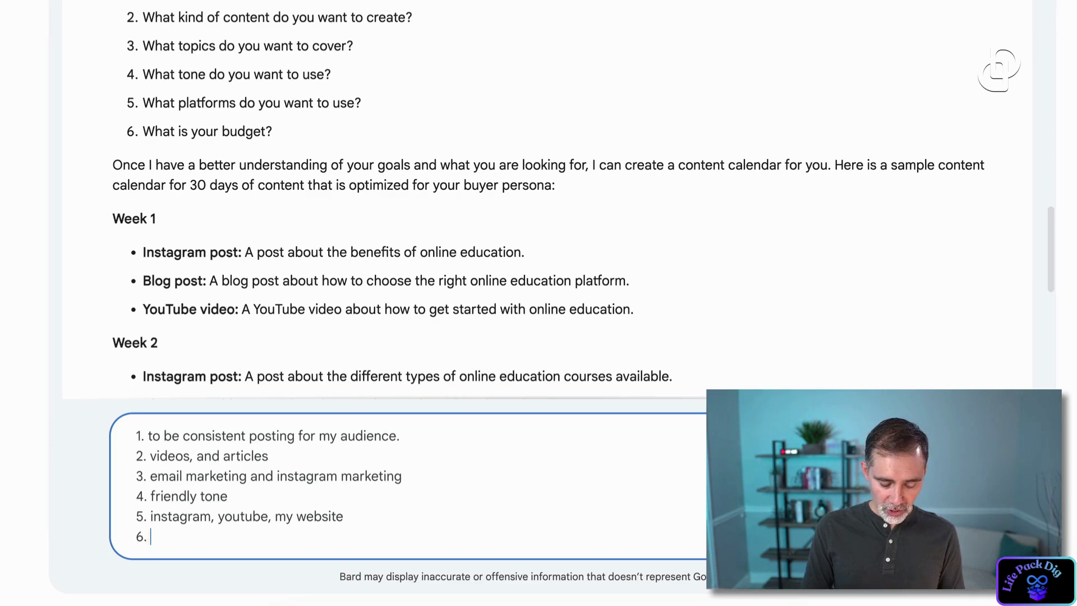
type("6. $0")
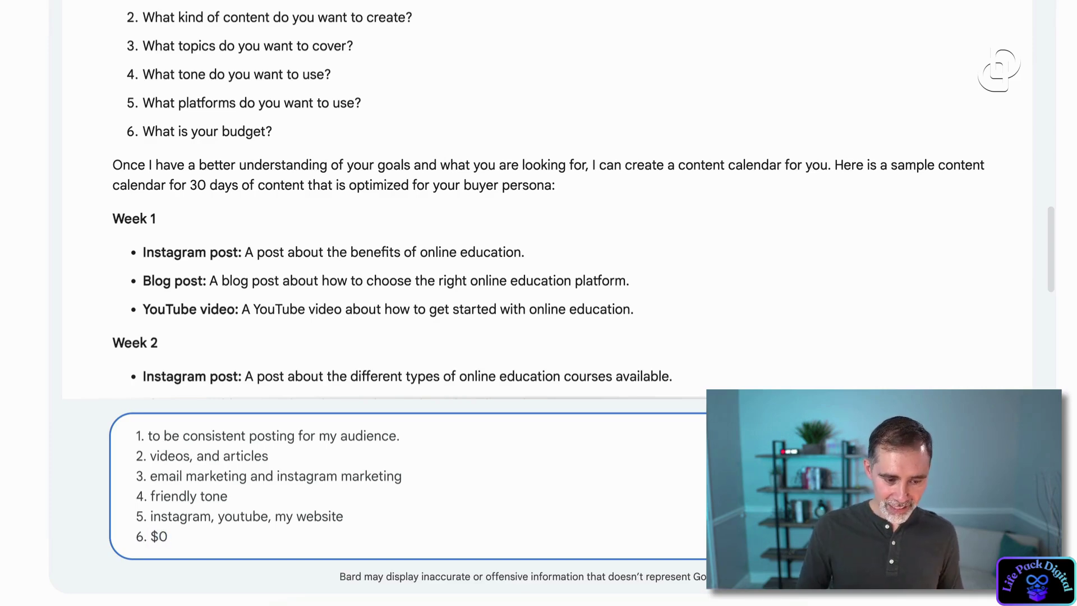
key("Return")
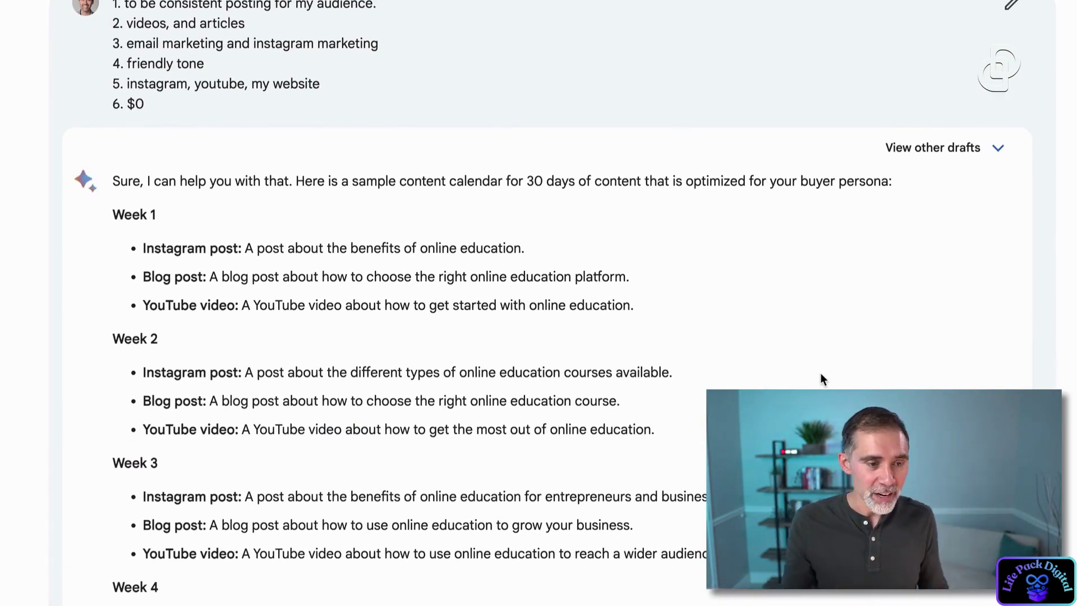
Review the new weekly calendar and submit the follow-up prompt "can you create this calendar in a table format".
scroll(163, 286, "down", 4)
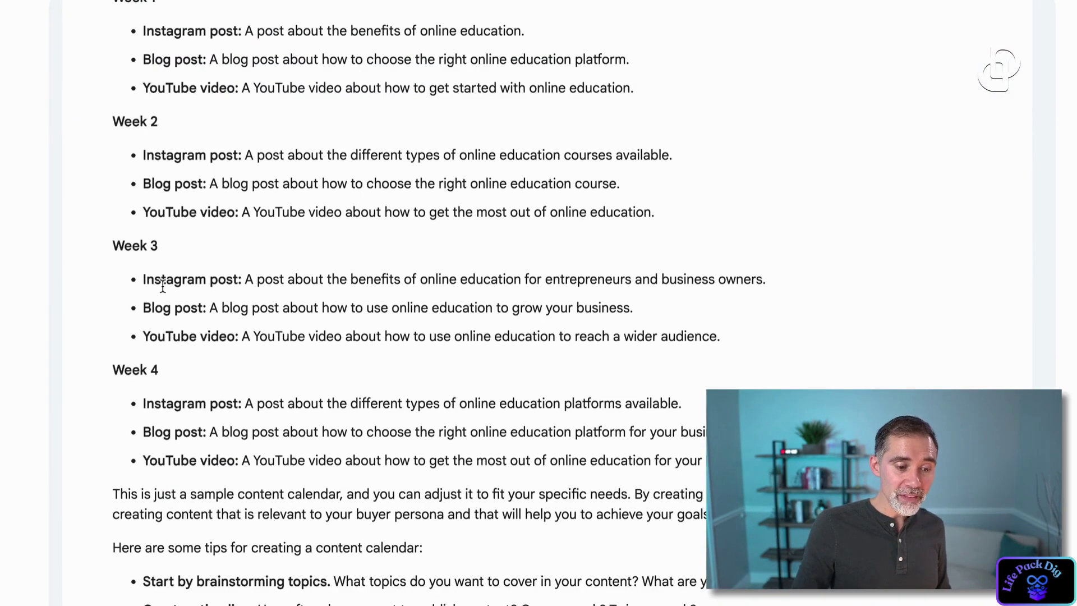
scroll(178, 312, "up", 1)
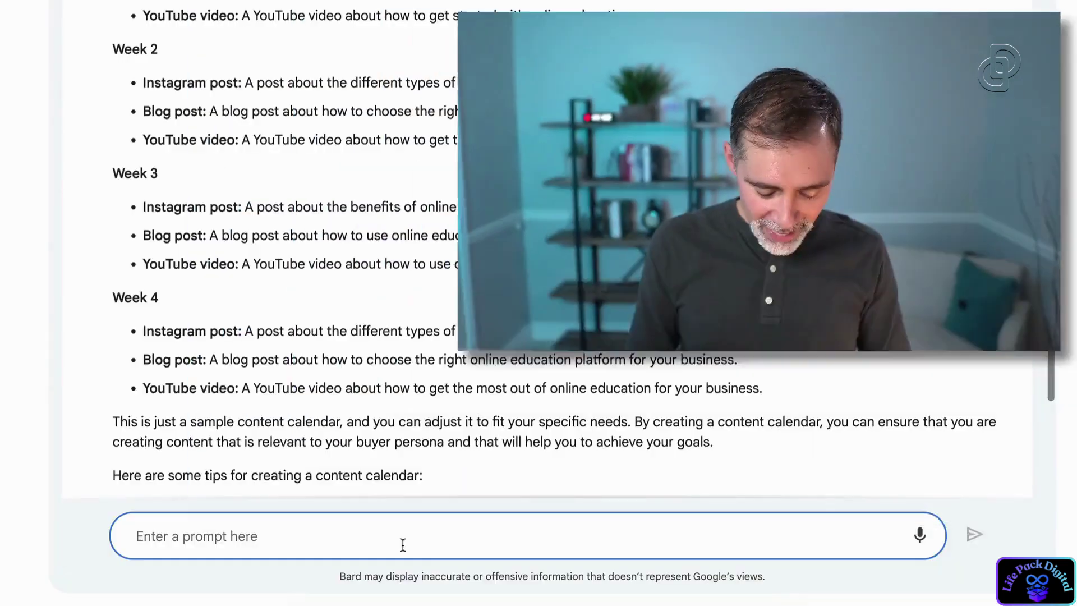
type("can you")
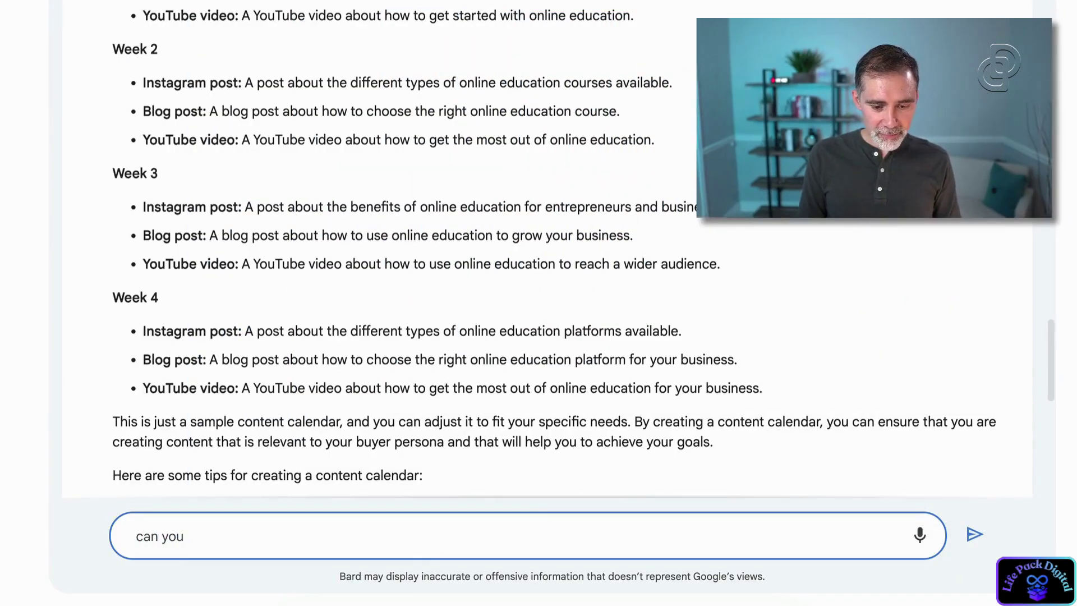
type(" create this calendar in a")
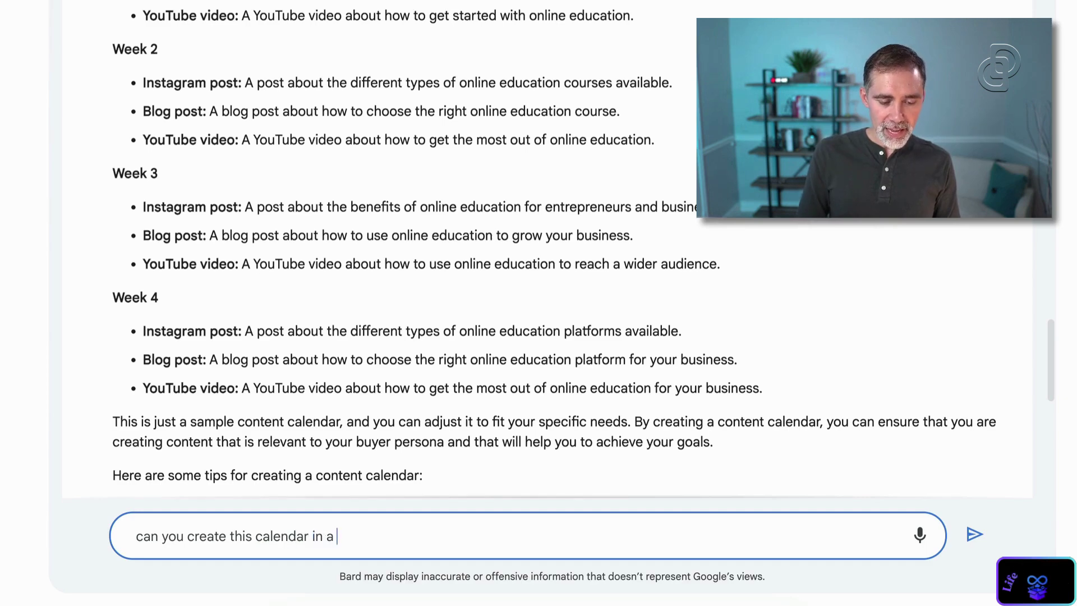
type("table forma")
key("Return")
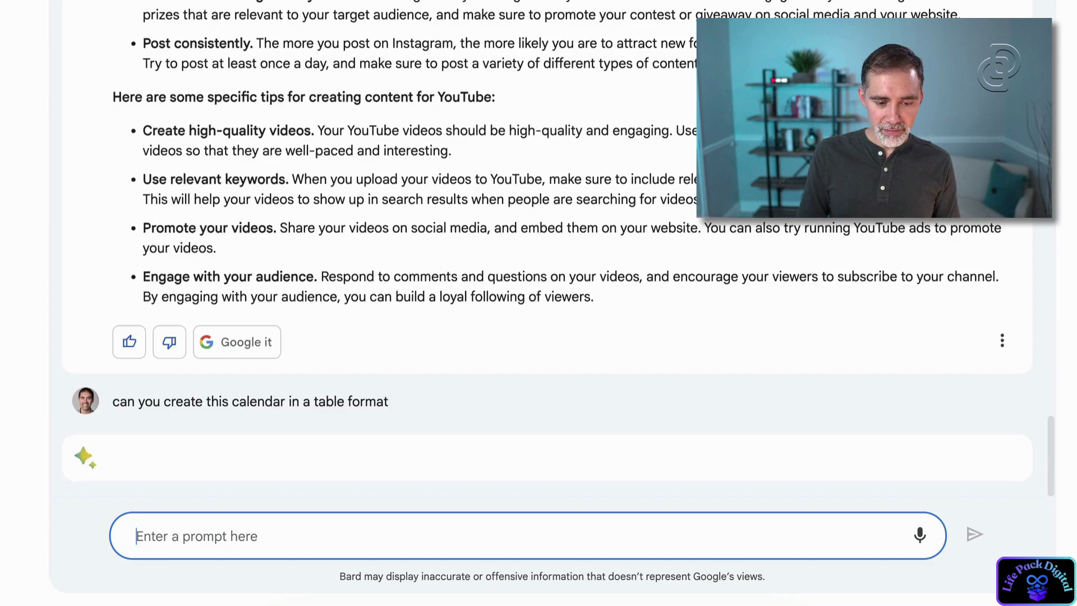